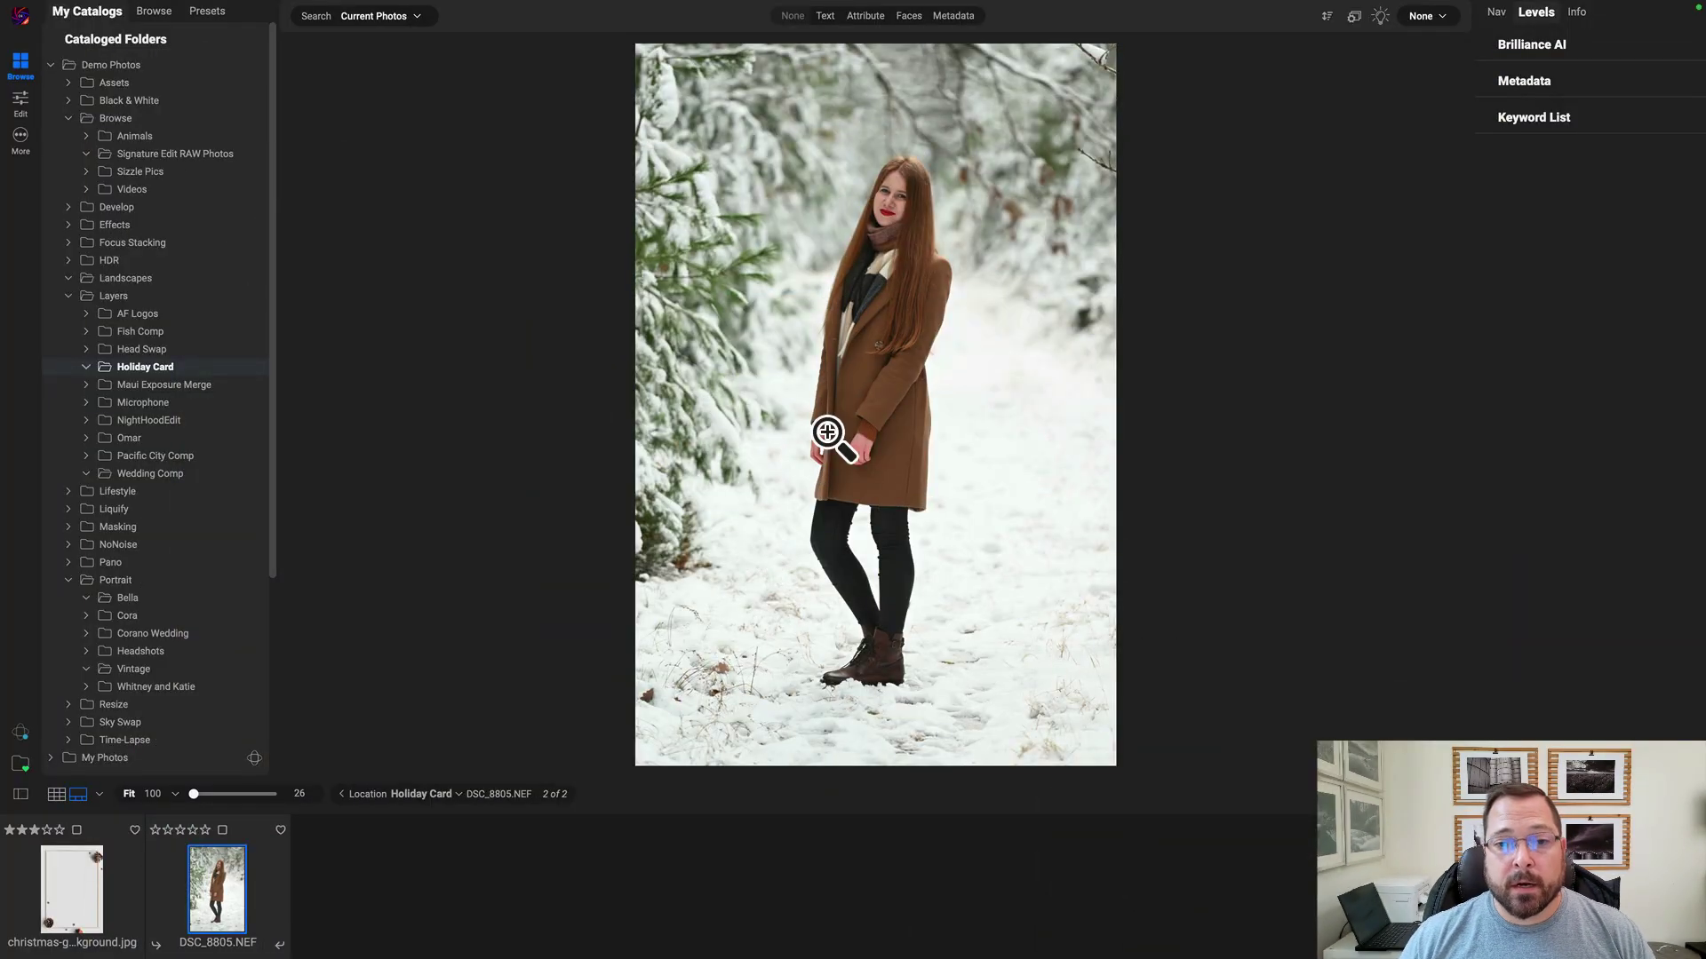
Step: Select both the gold-frame background and the snowy portrait thumbnails in the Holiday Card folder
left_click(61, 902)
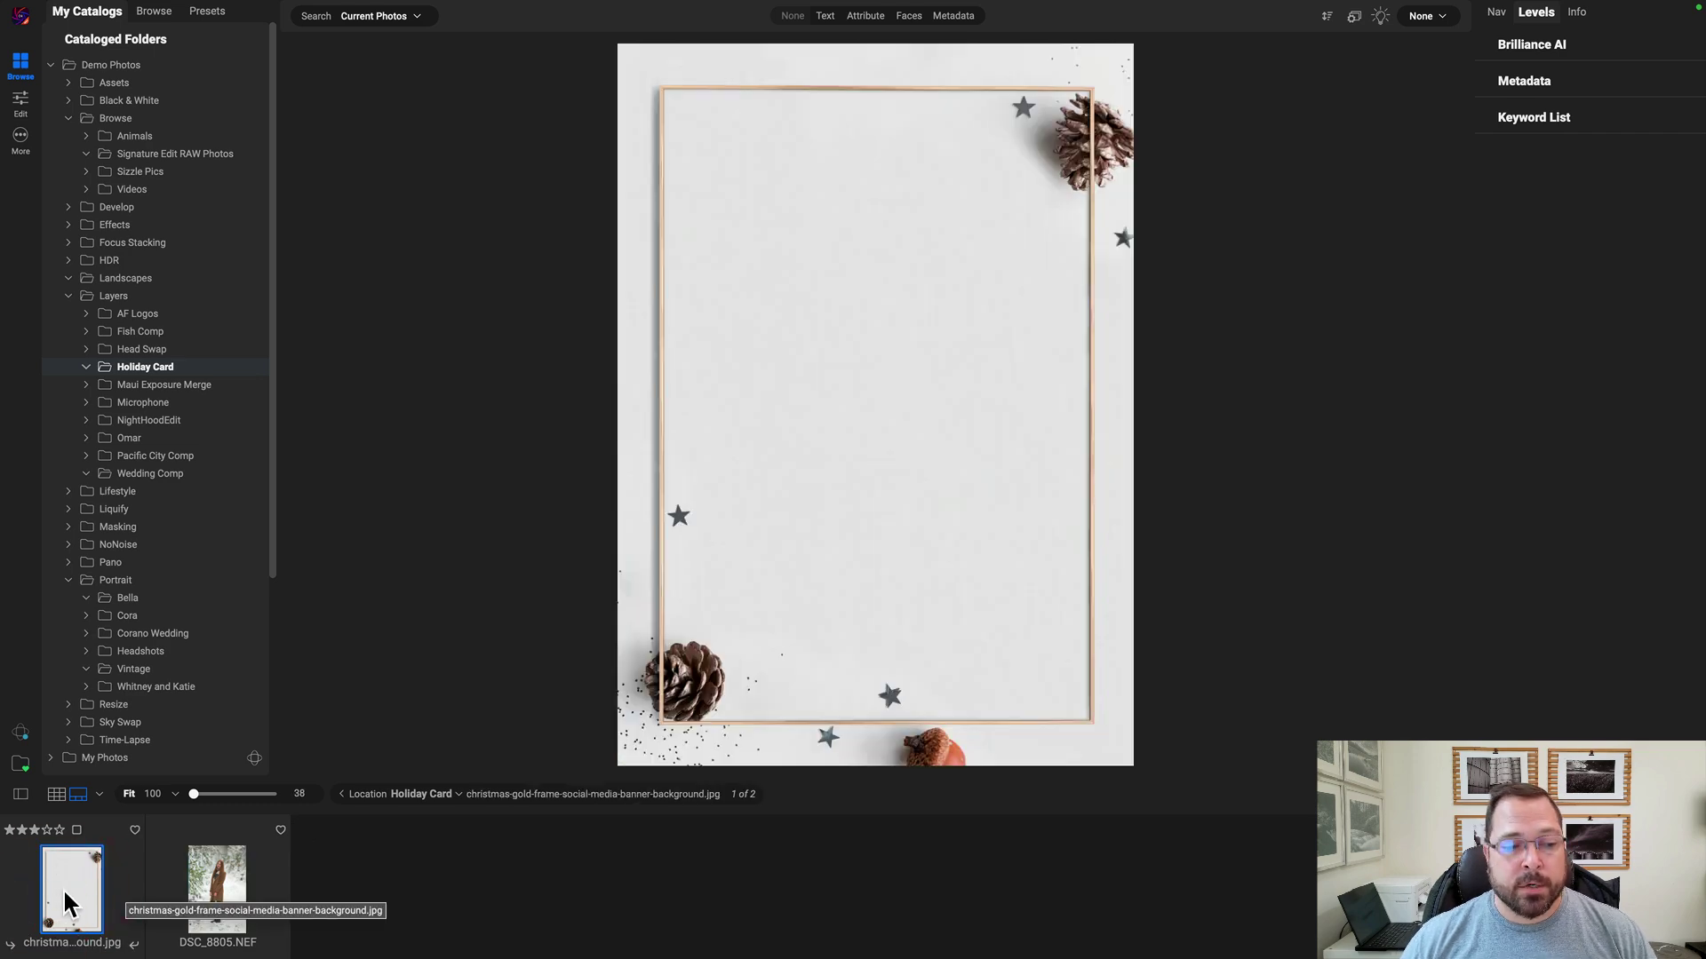
left_click(223, 878)
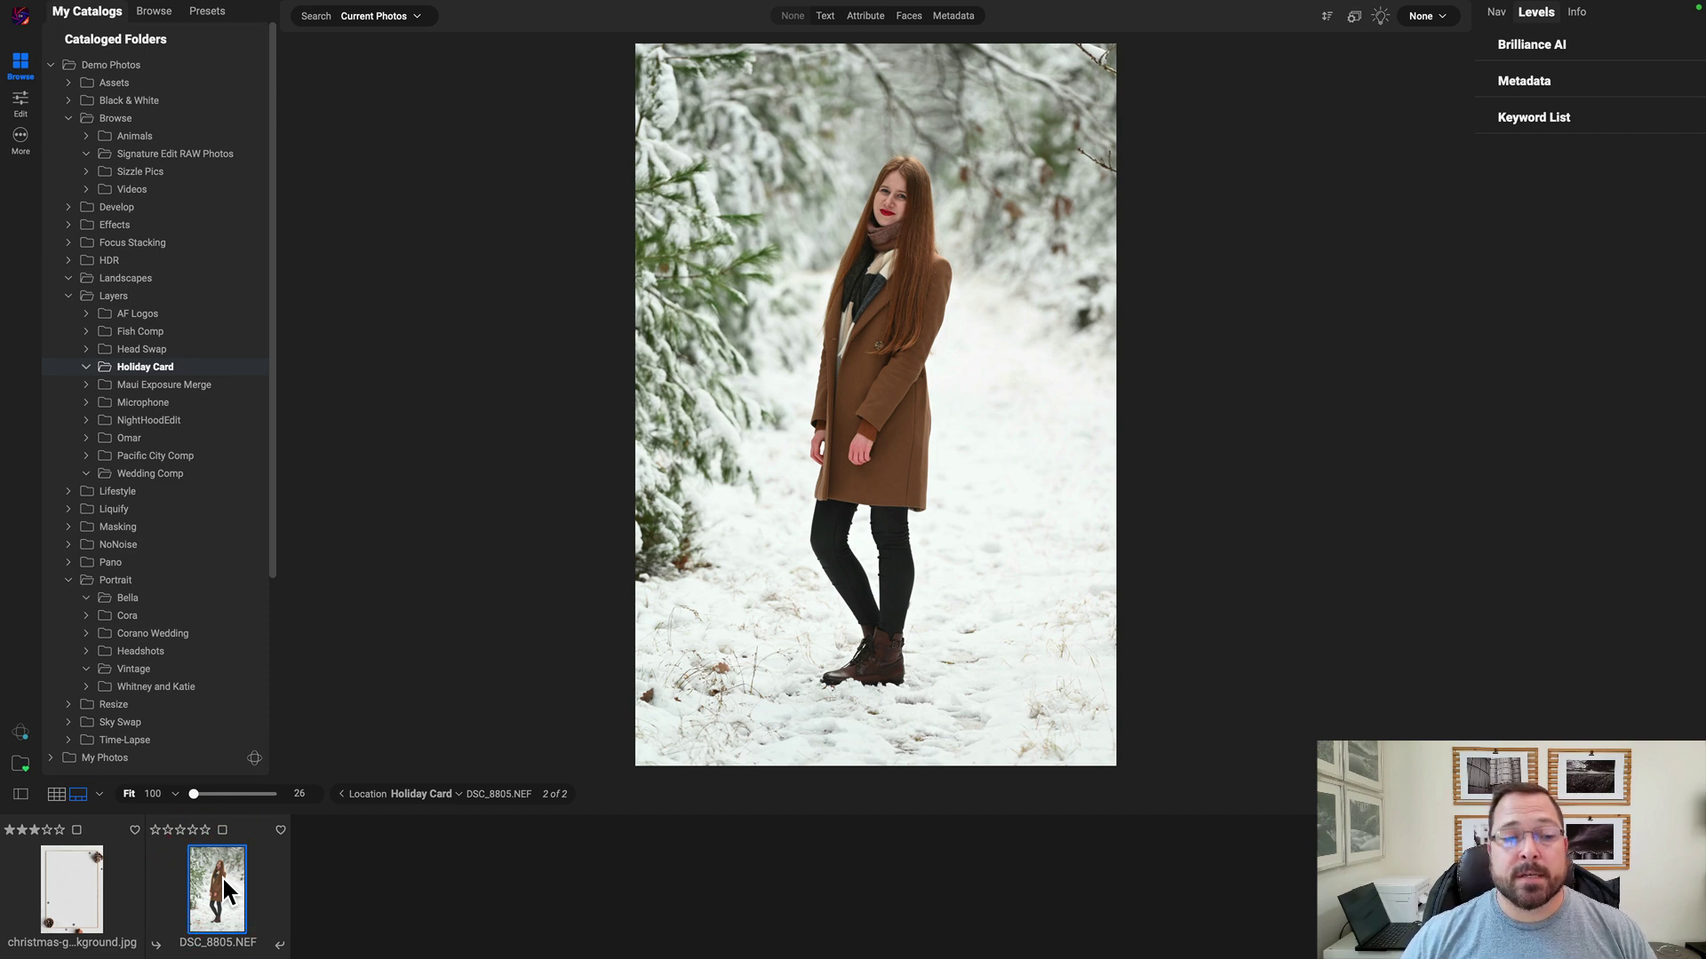
left_click(98, 883, "shift")
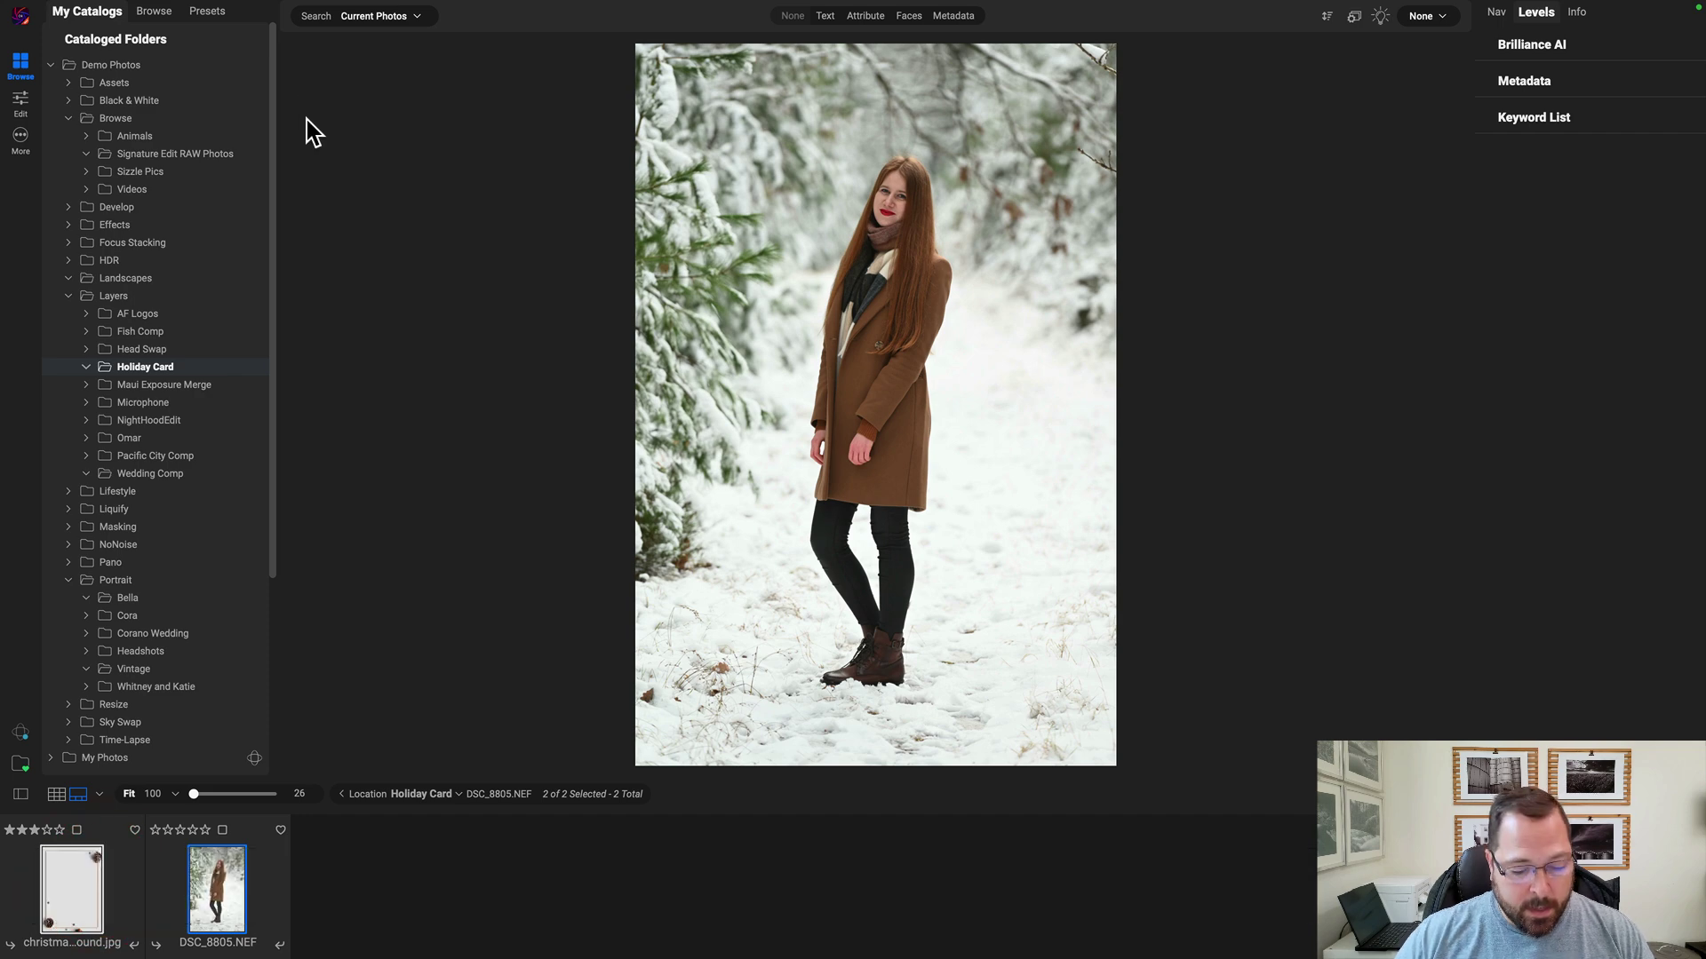
Step: Start a new canvas named 'Holiday Card' sized 4 × 6 inches
key("super+n")
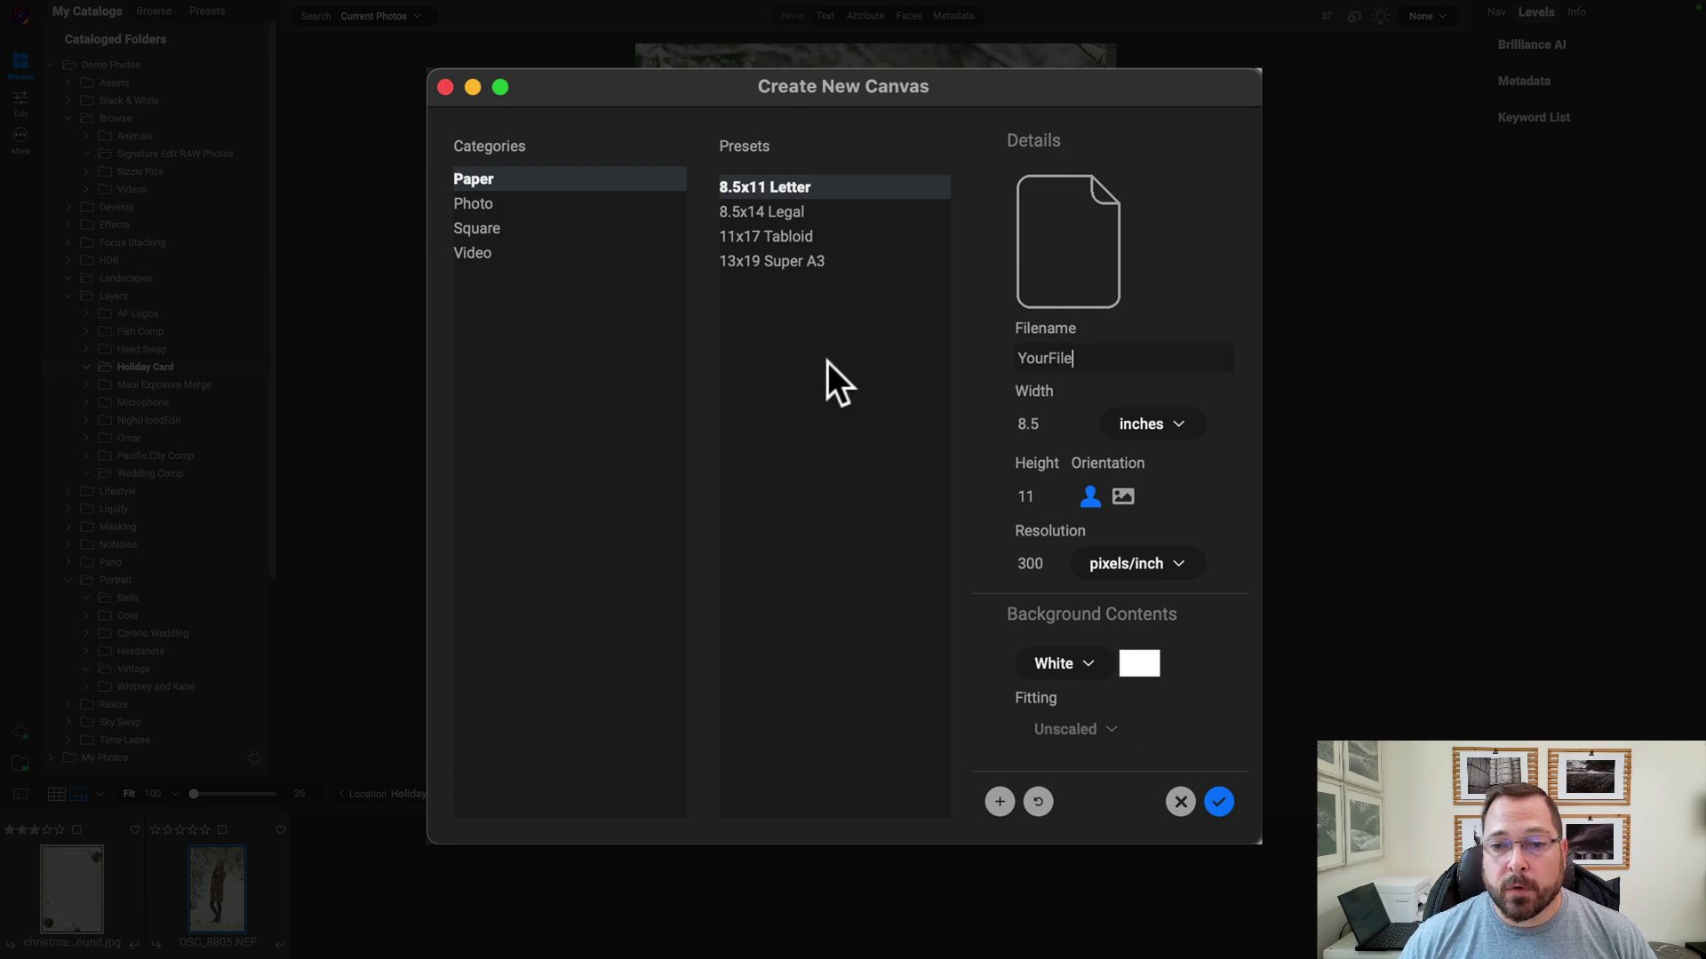
left_click(1037, 355)
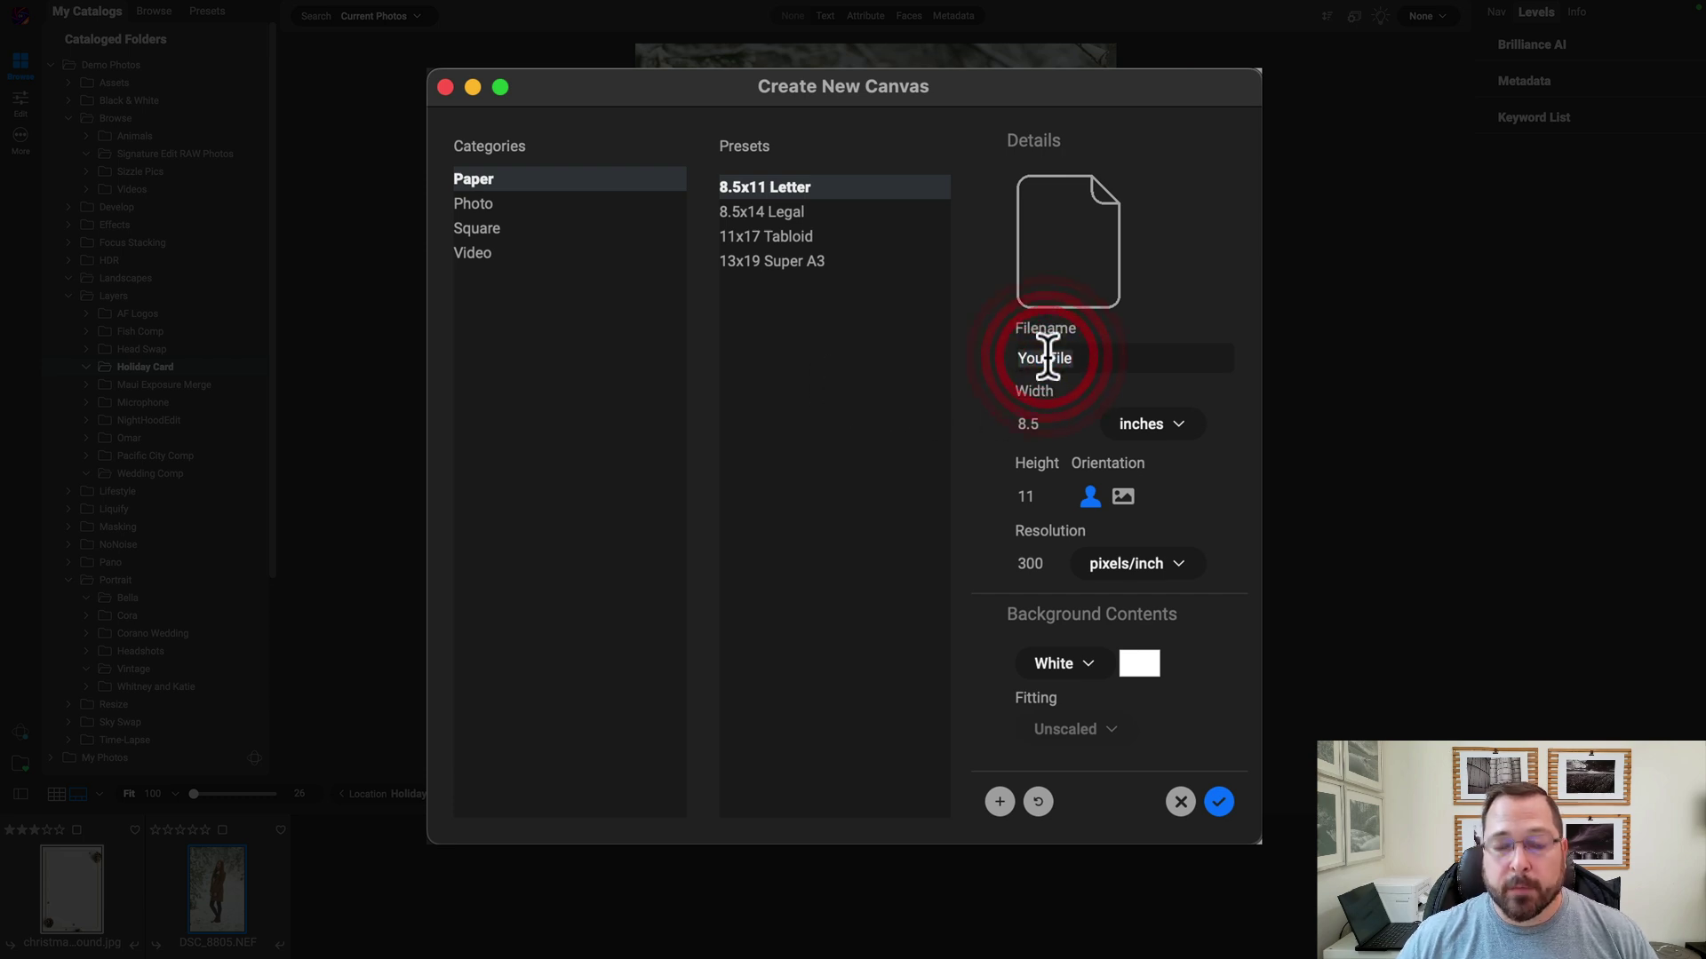
type("Holiday")
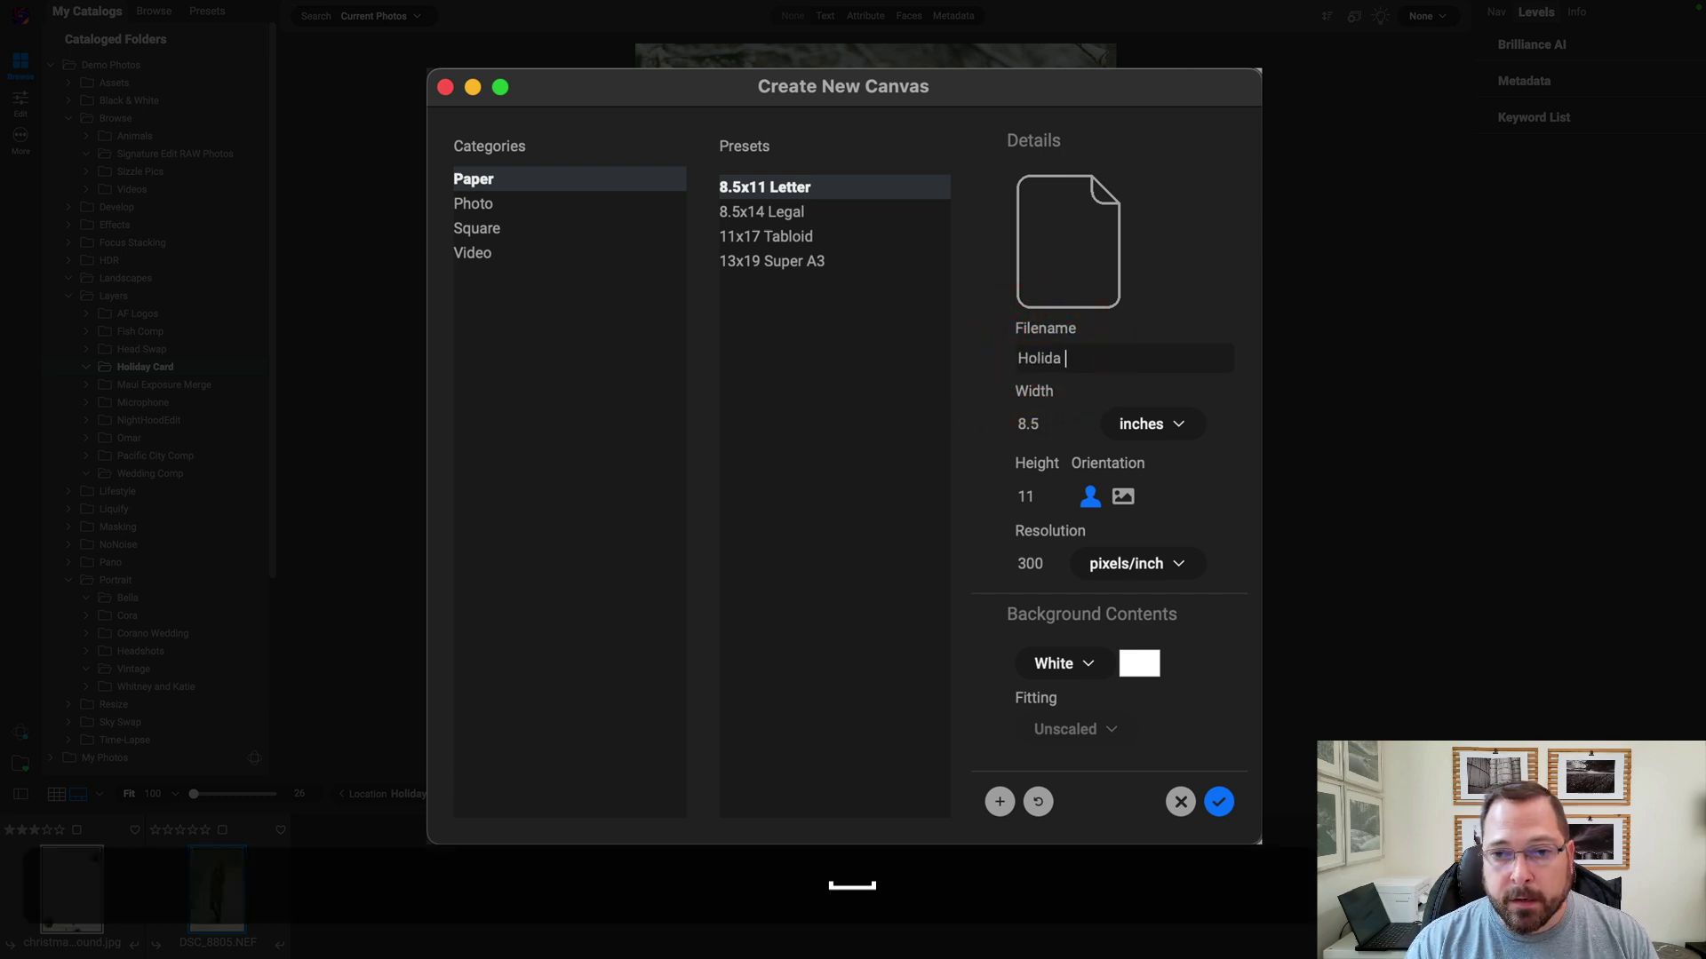
key("BackSpace")
type("y Card")
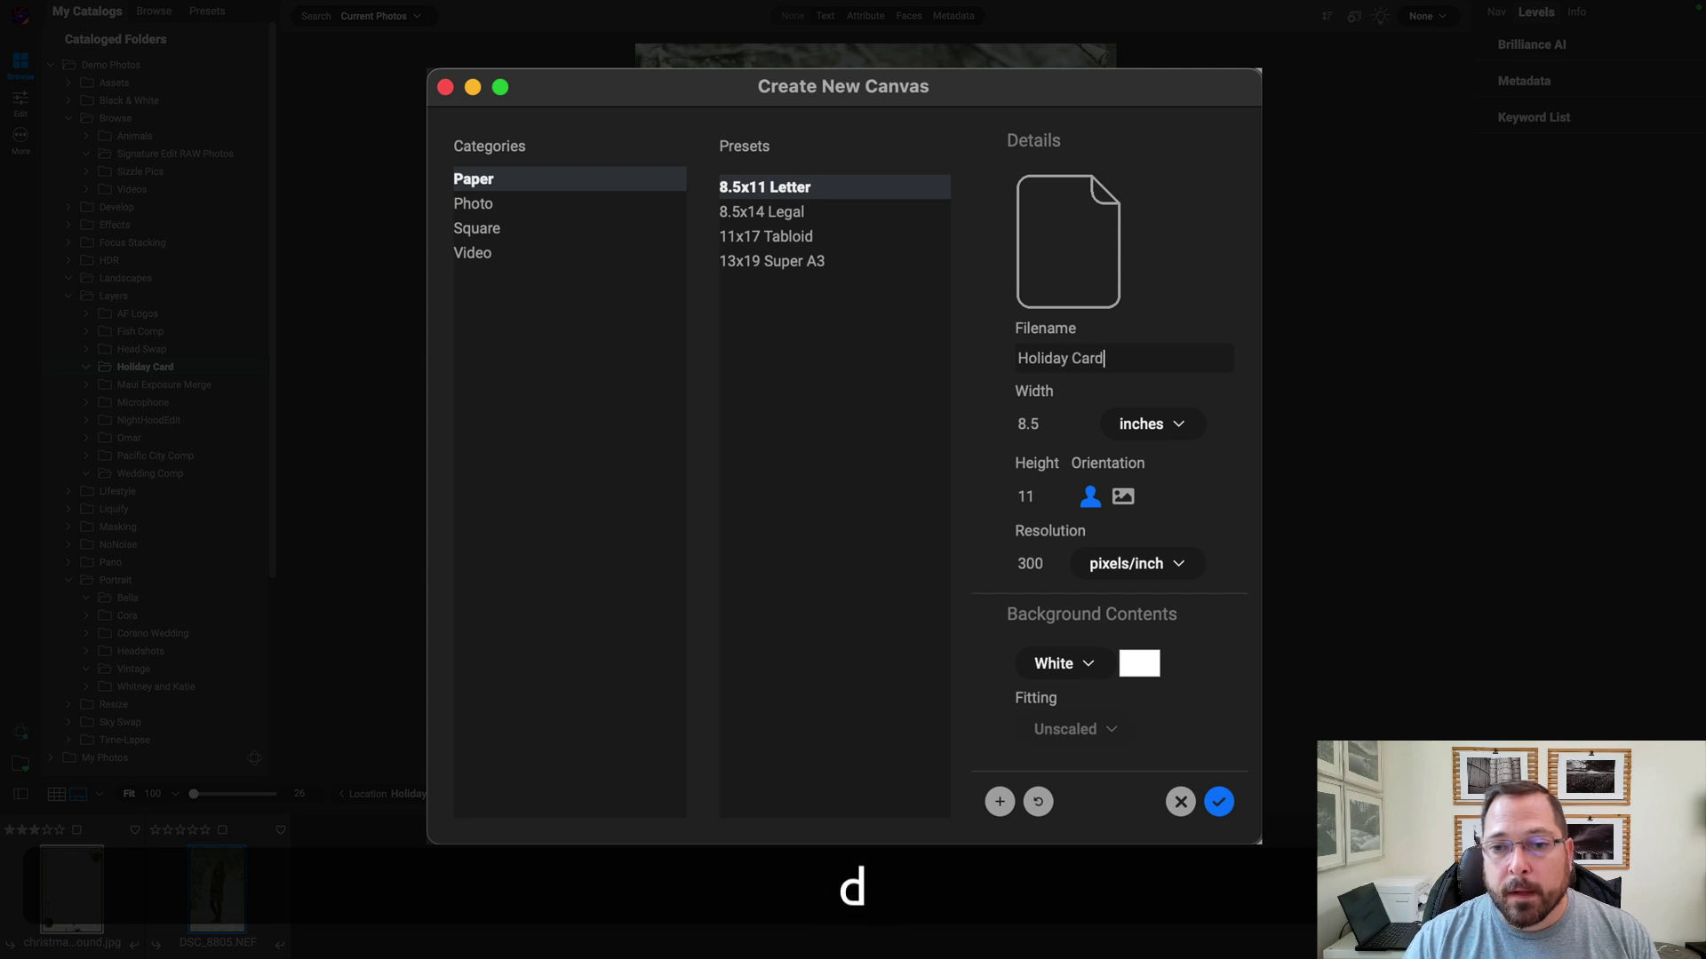
left_click(1023, 413)
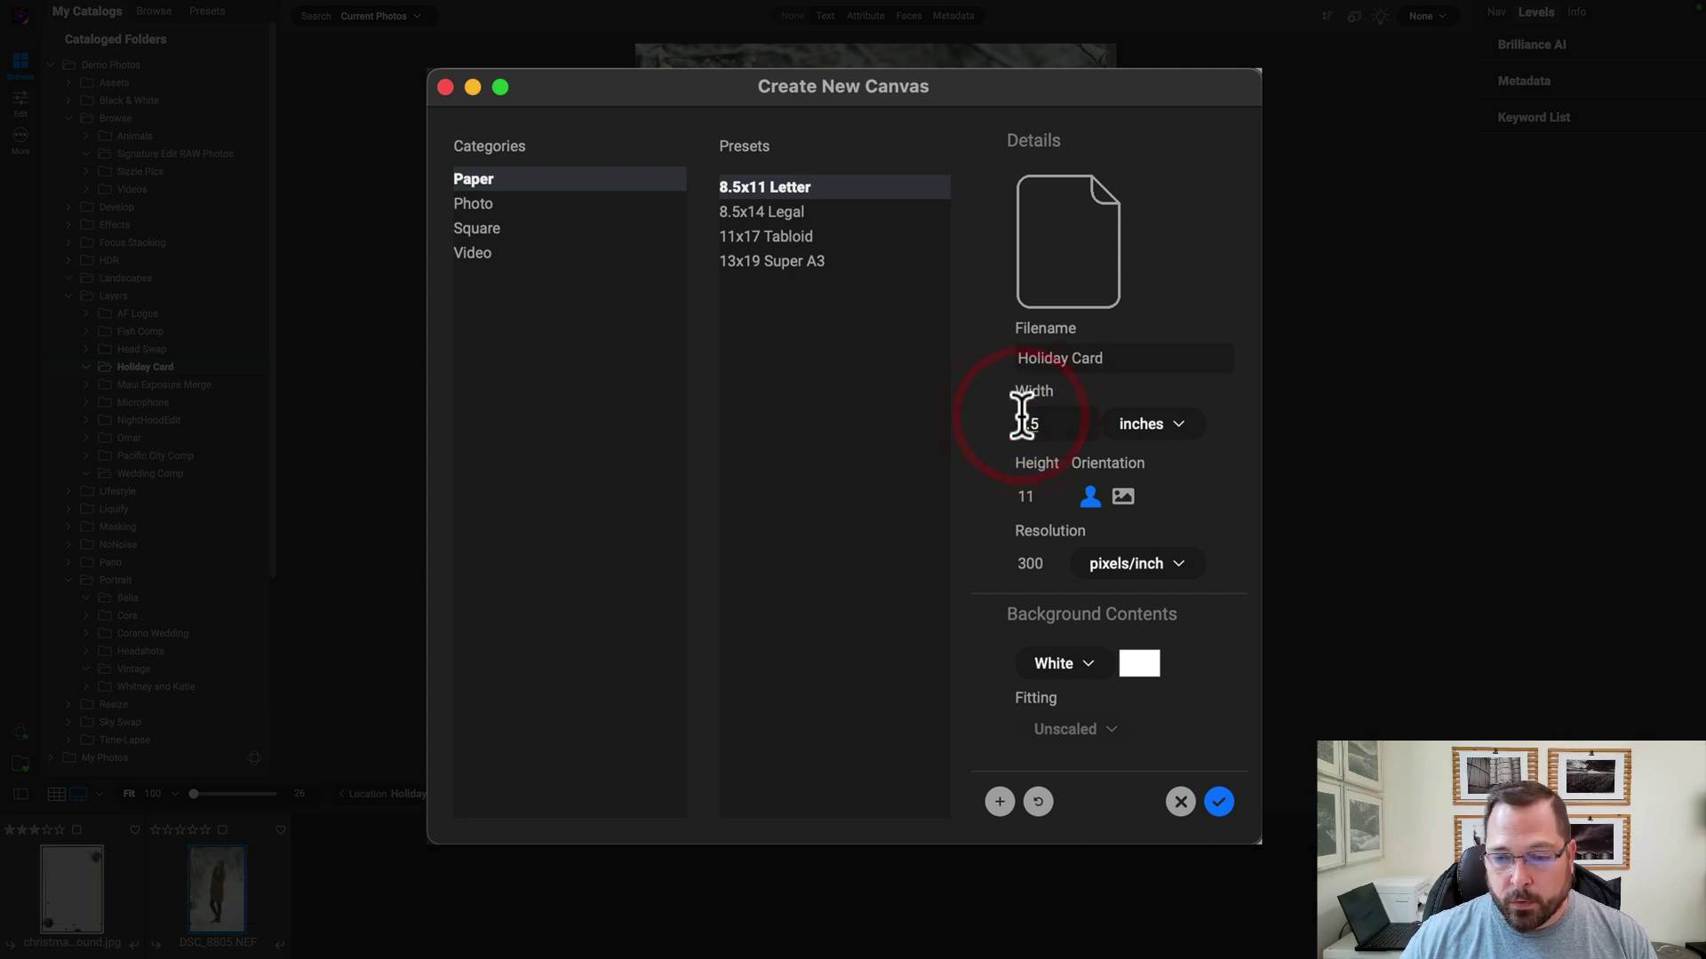
type("4")
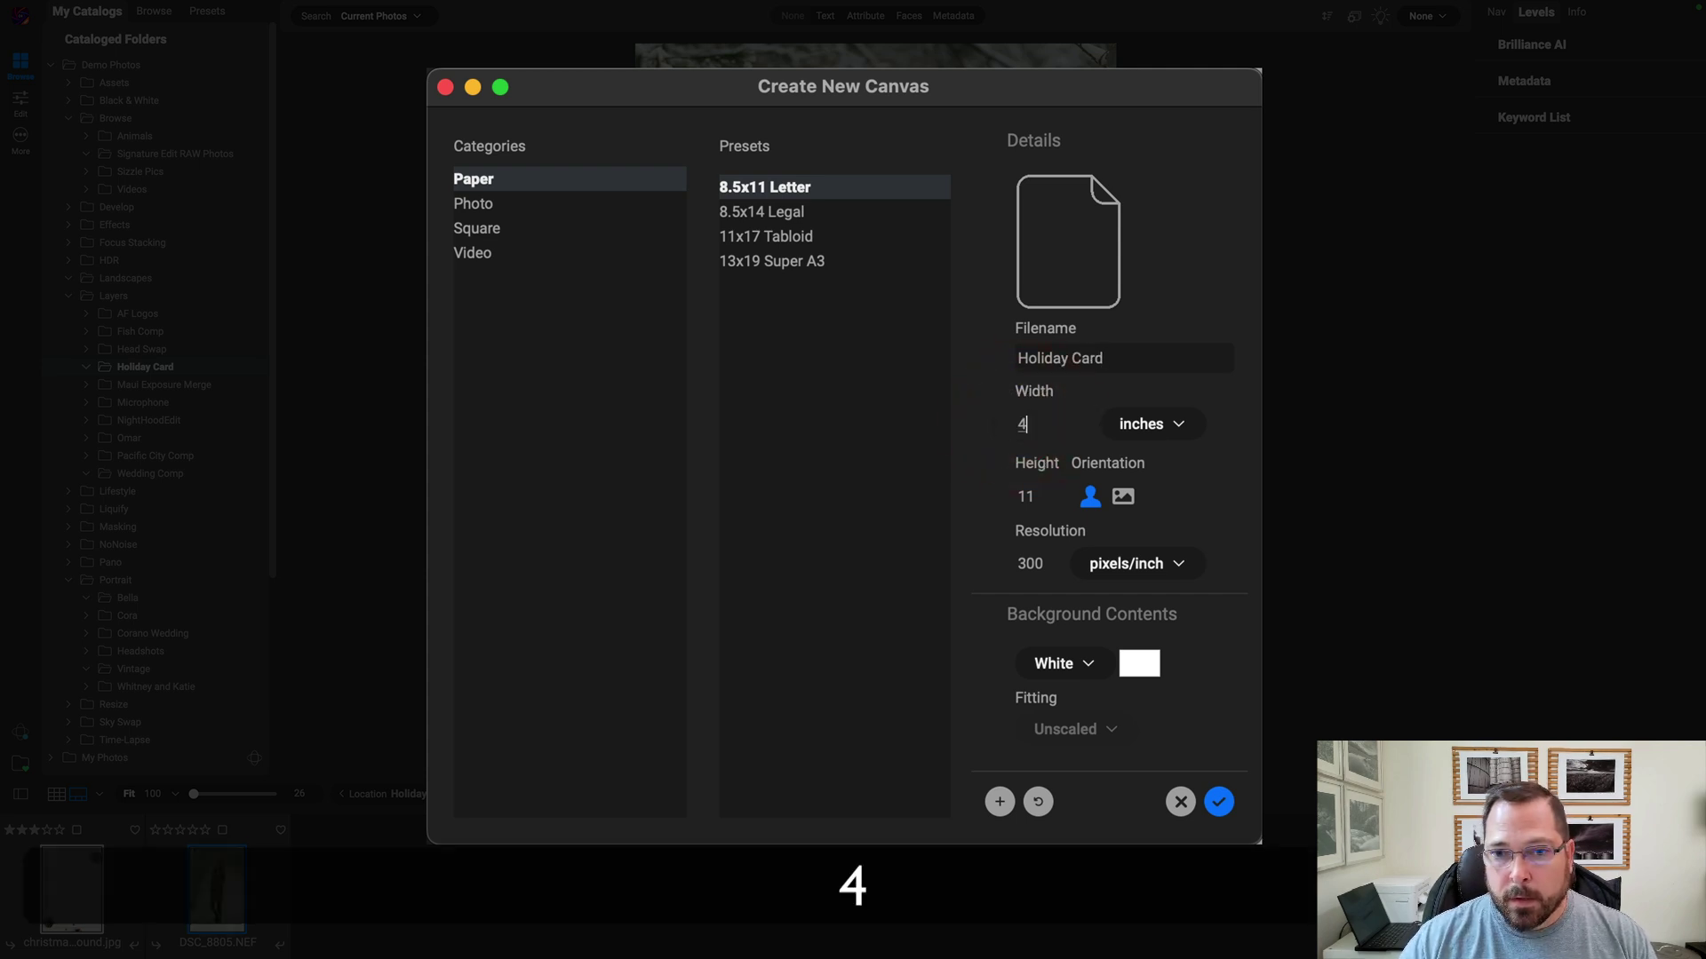
key("Tab")
type("6")
key("Tab")
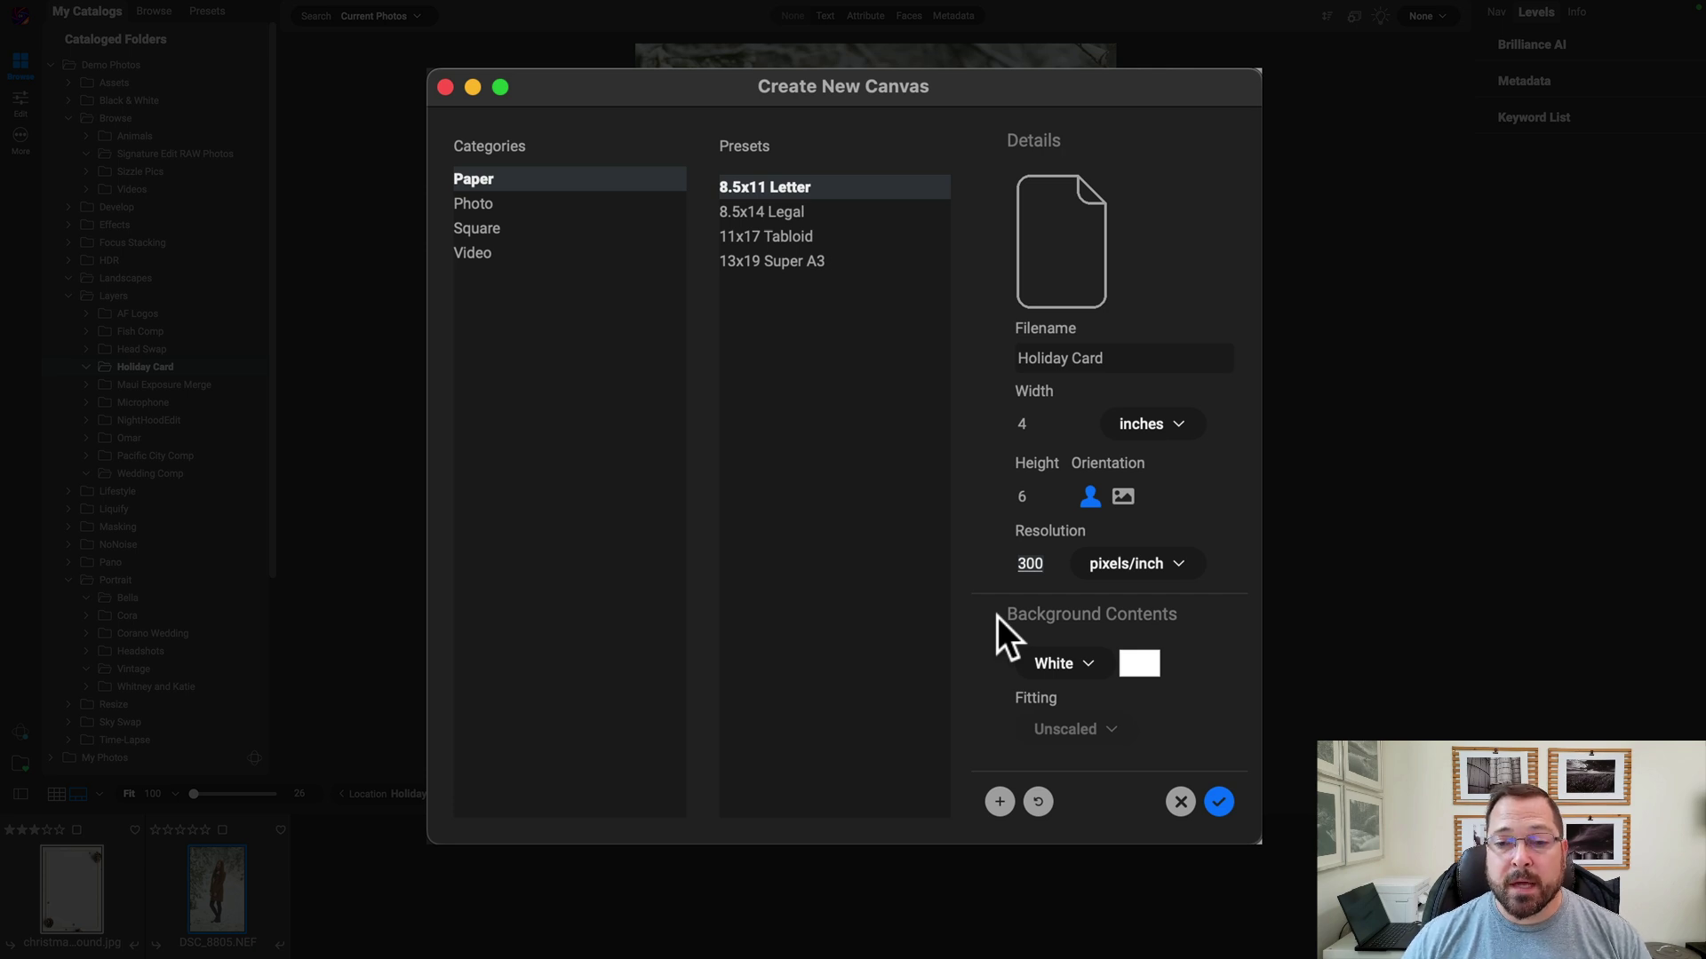
Step: Fill the canvas with the selected photos using Fit, then create it
left_click(1088, 663)
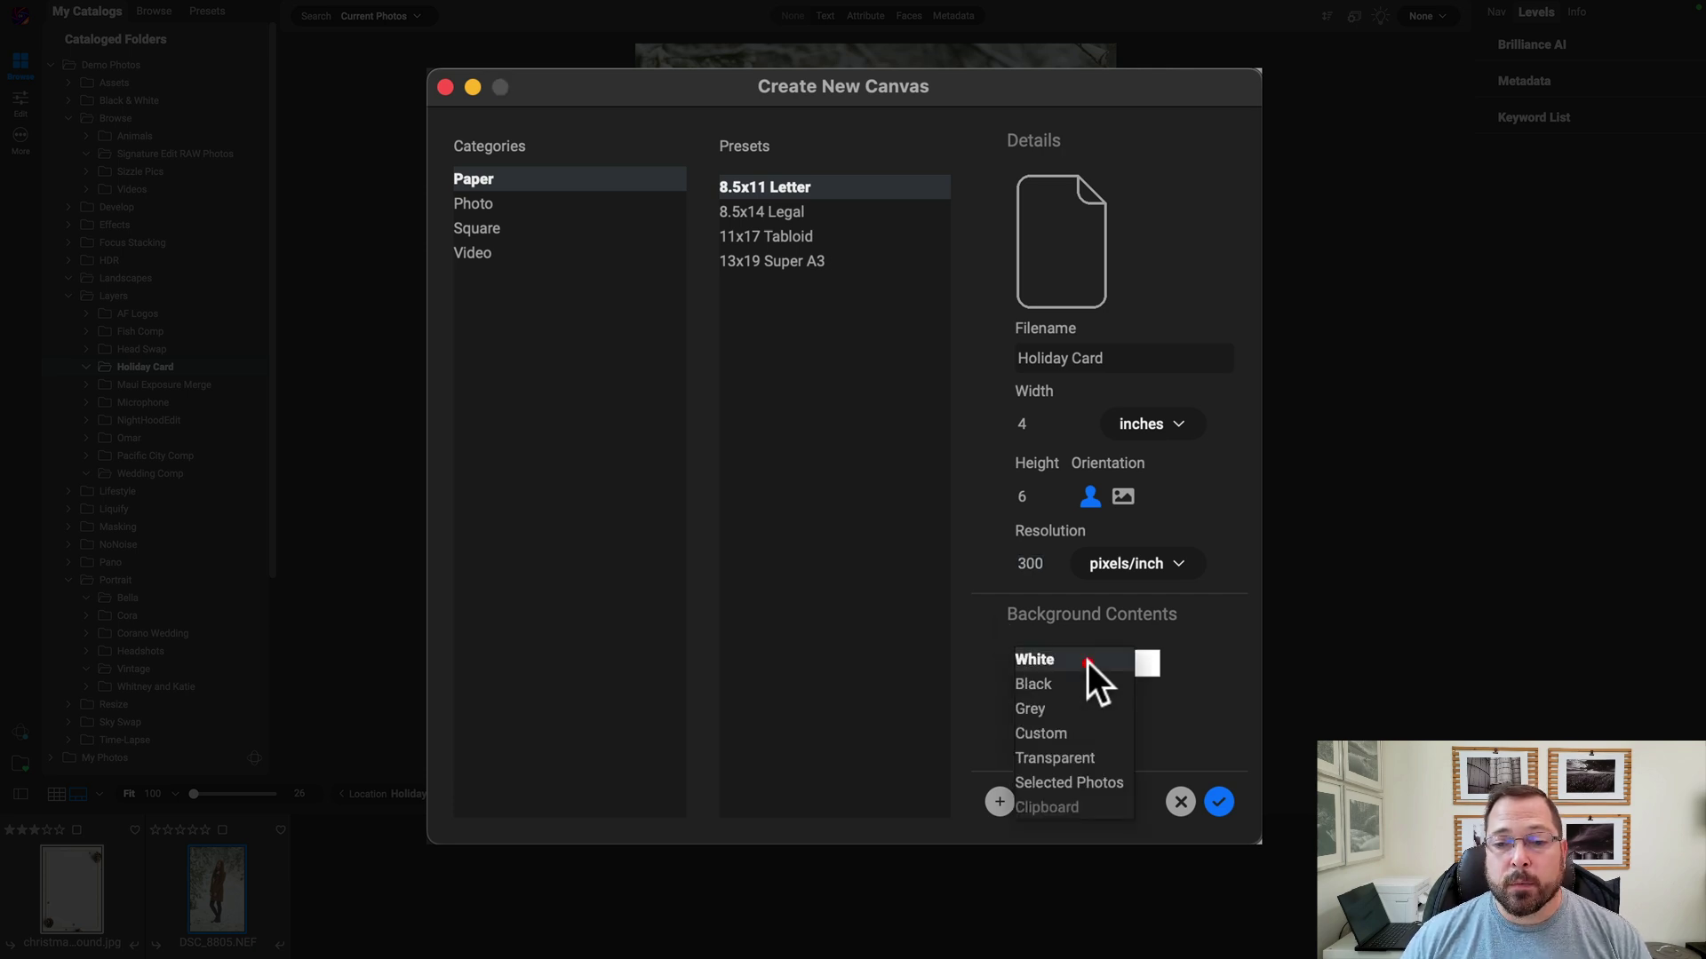
left_click(1107, 783)
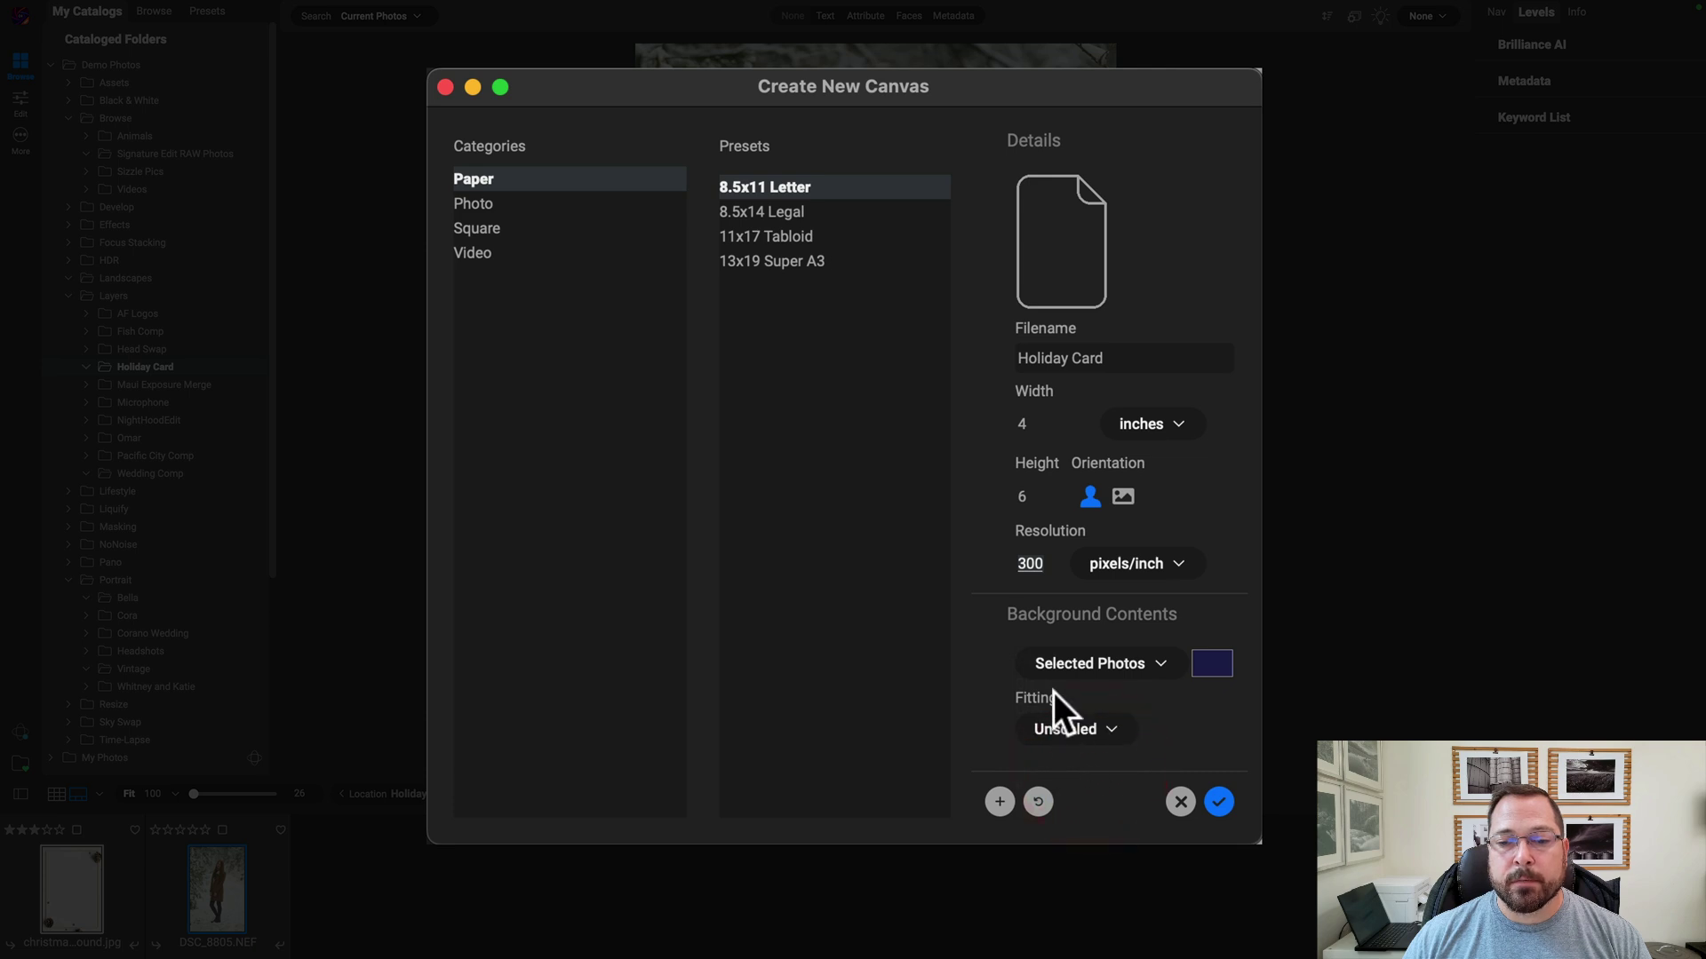
left_click(1097, 722)
left_click(1095, 749)
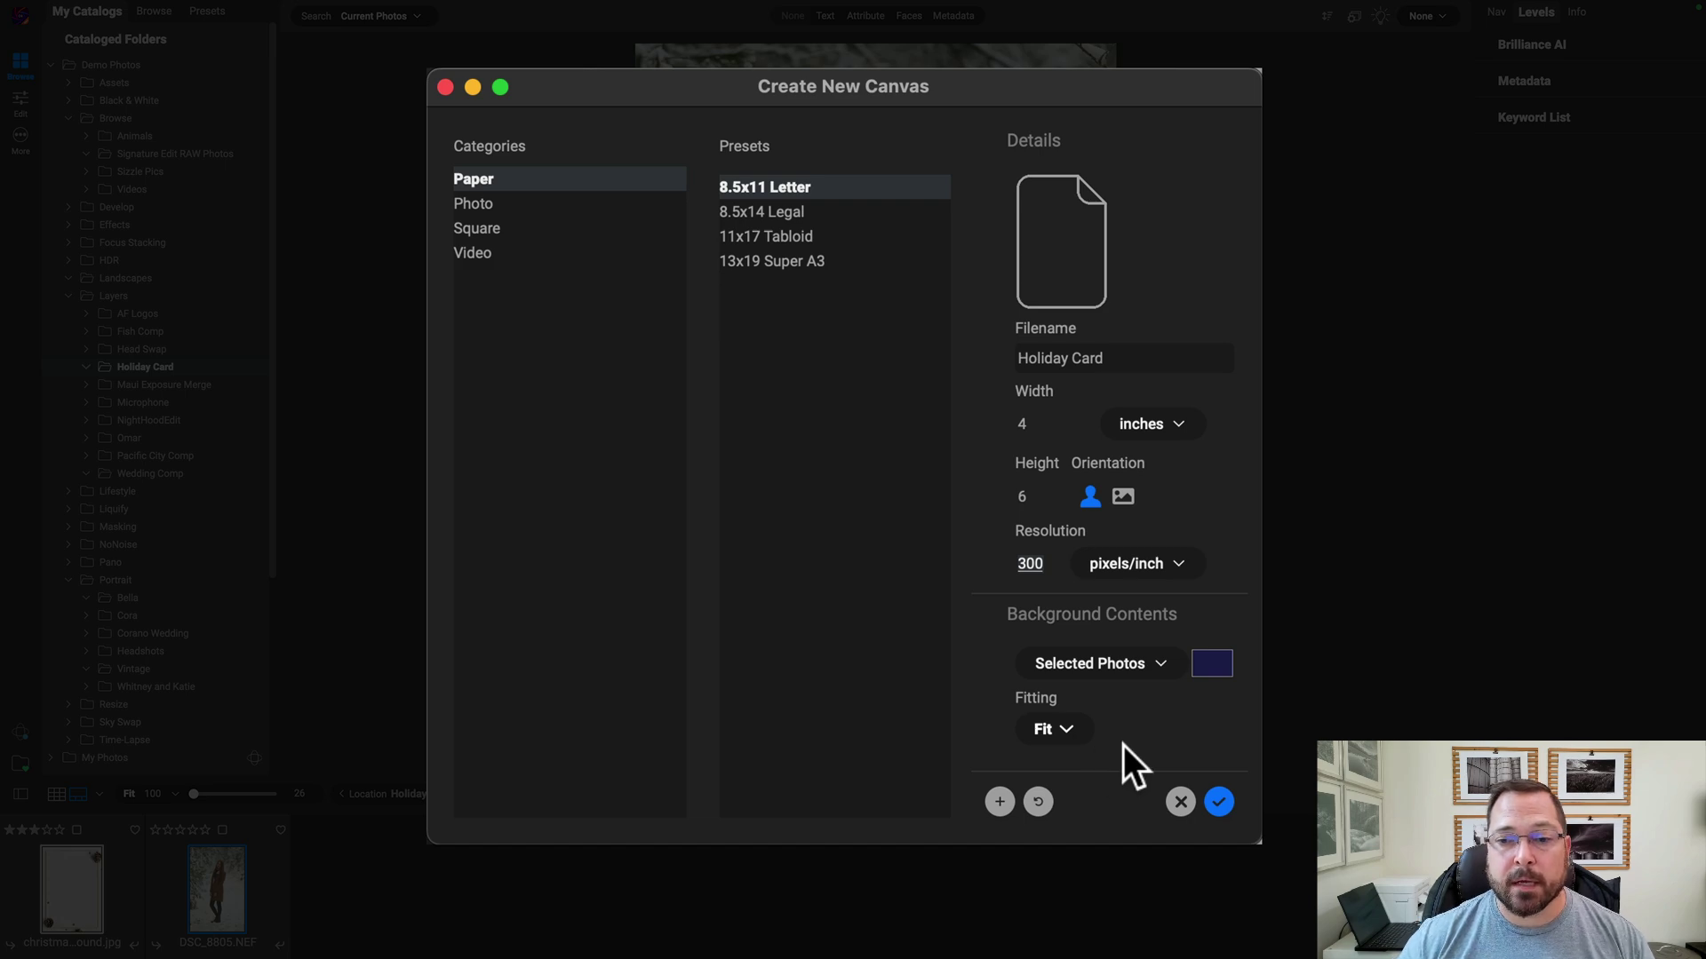
left_click(1220, 801)
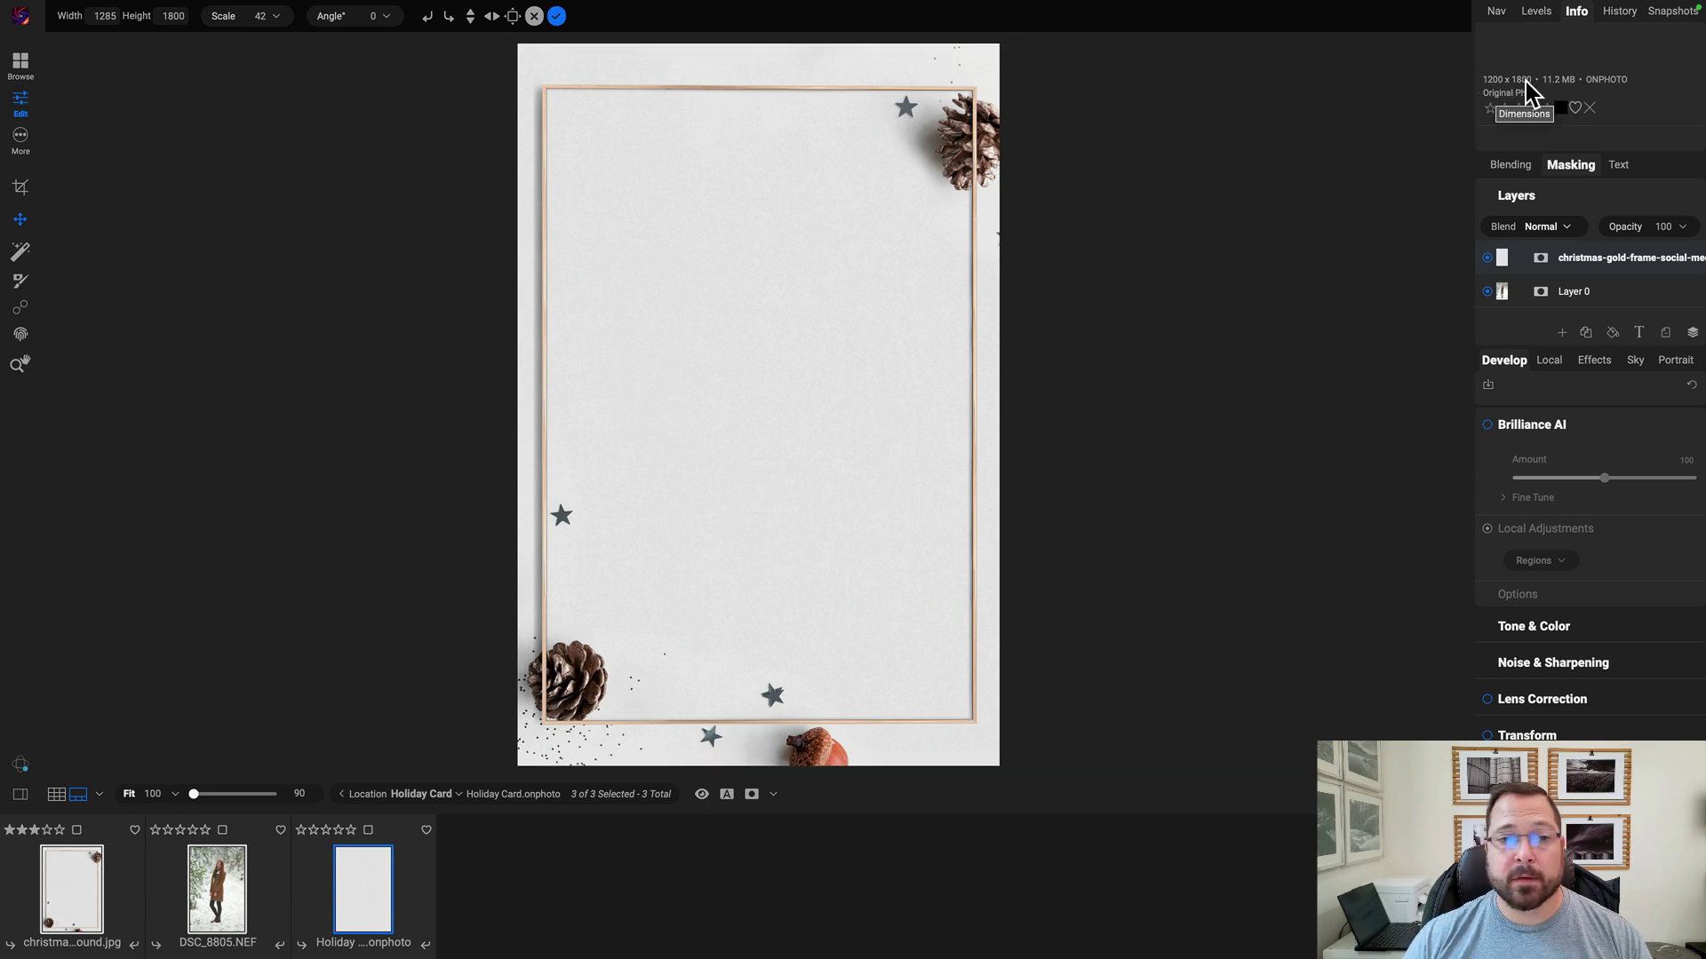
Step: Check the portrait under the frame layer, then set the frame's blend mode to Linear Burn
left_click(1487, 258)
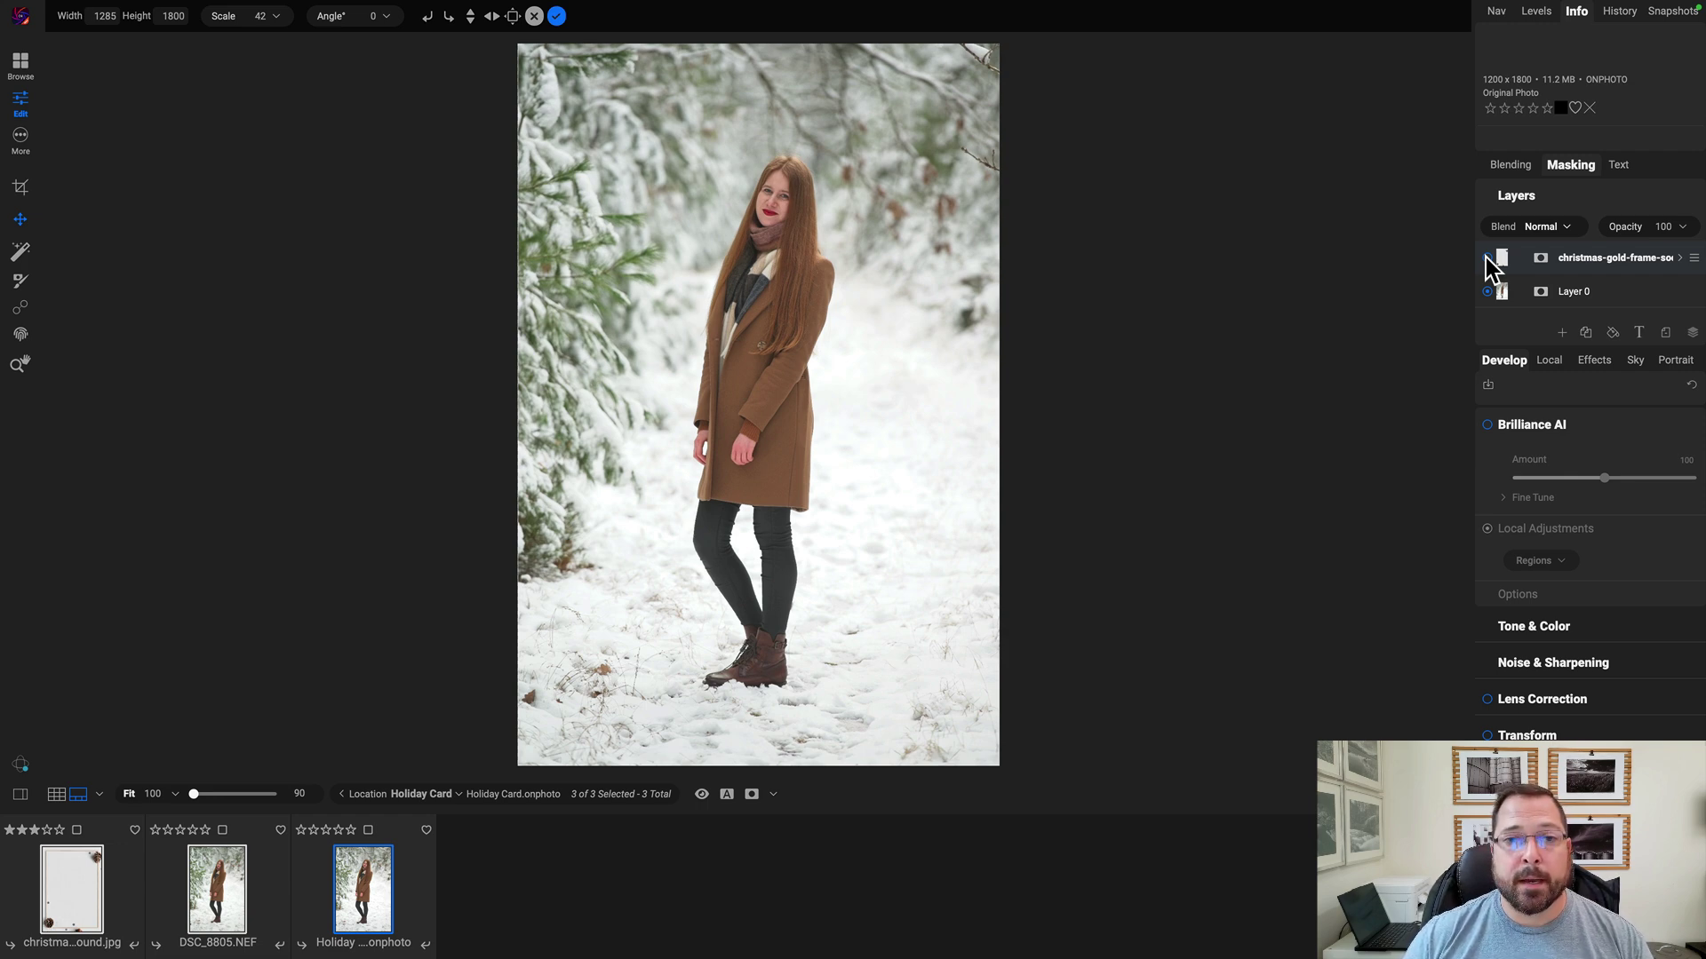
left_click(1487, 257)
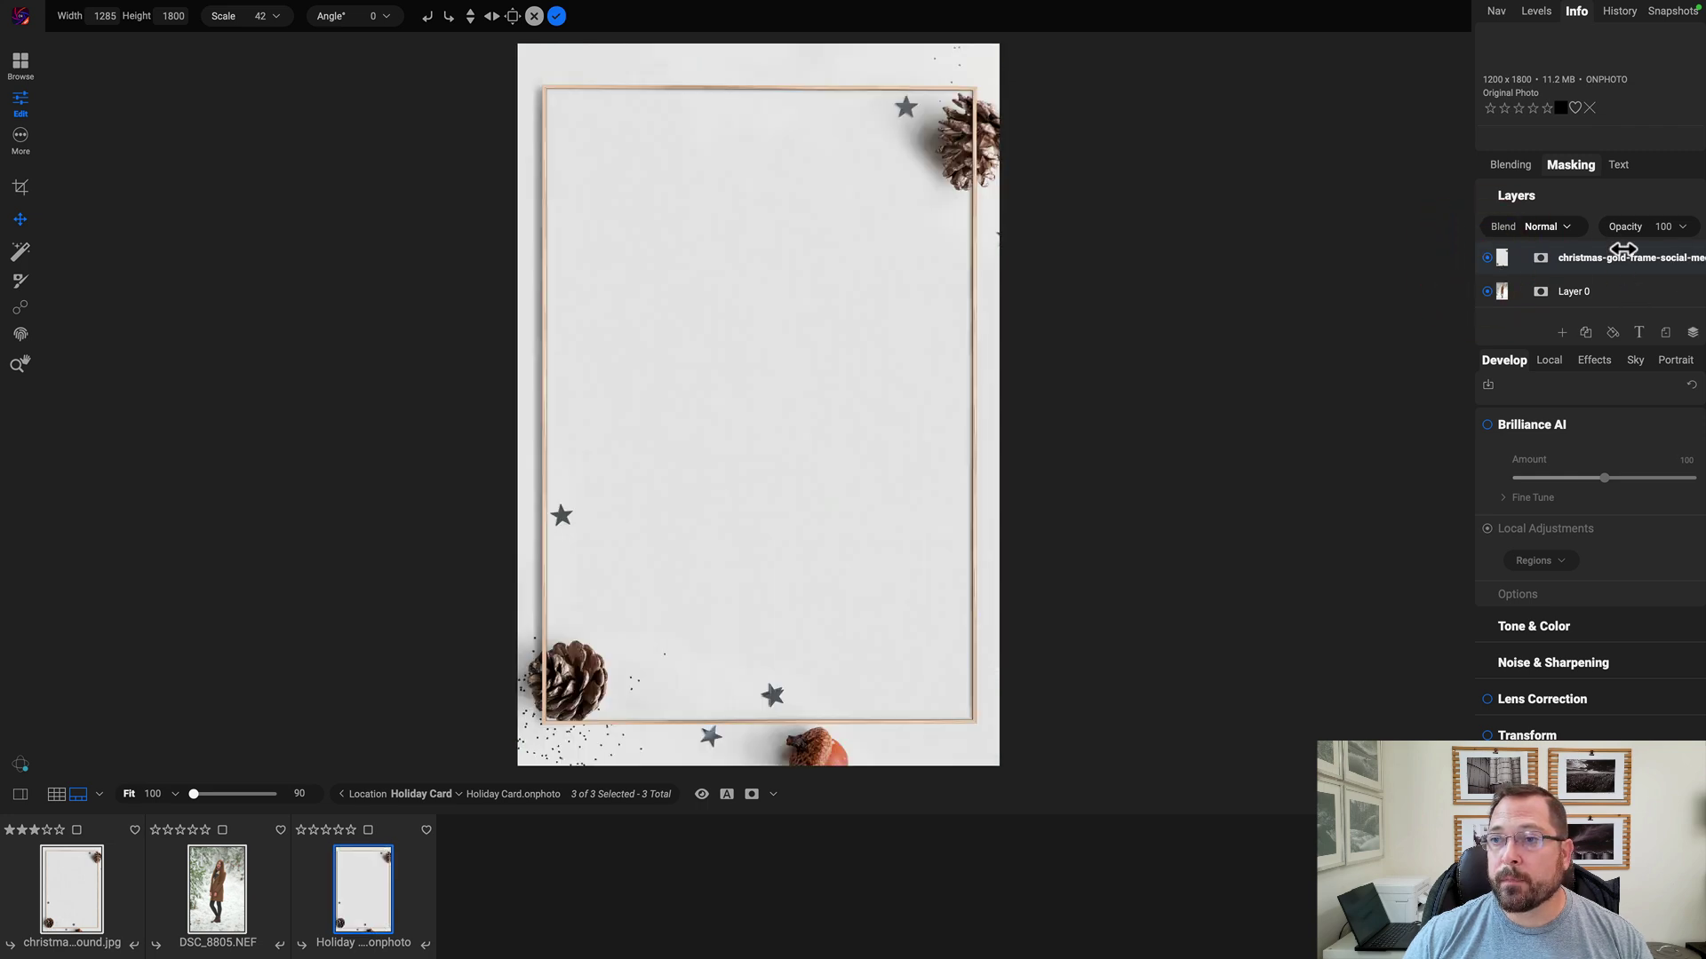
left_click(1544, 225)
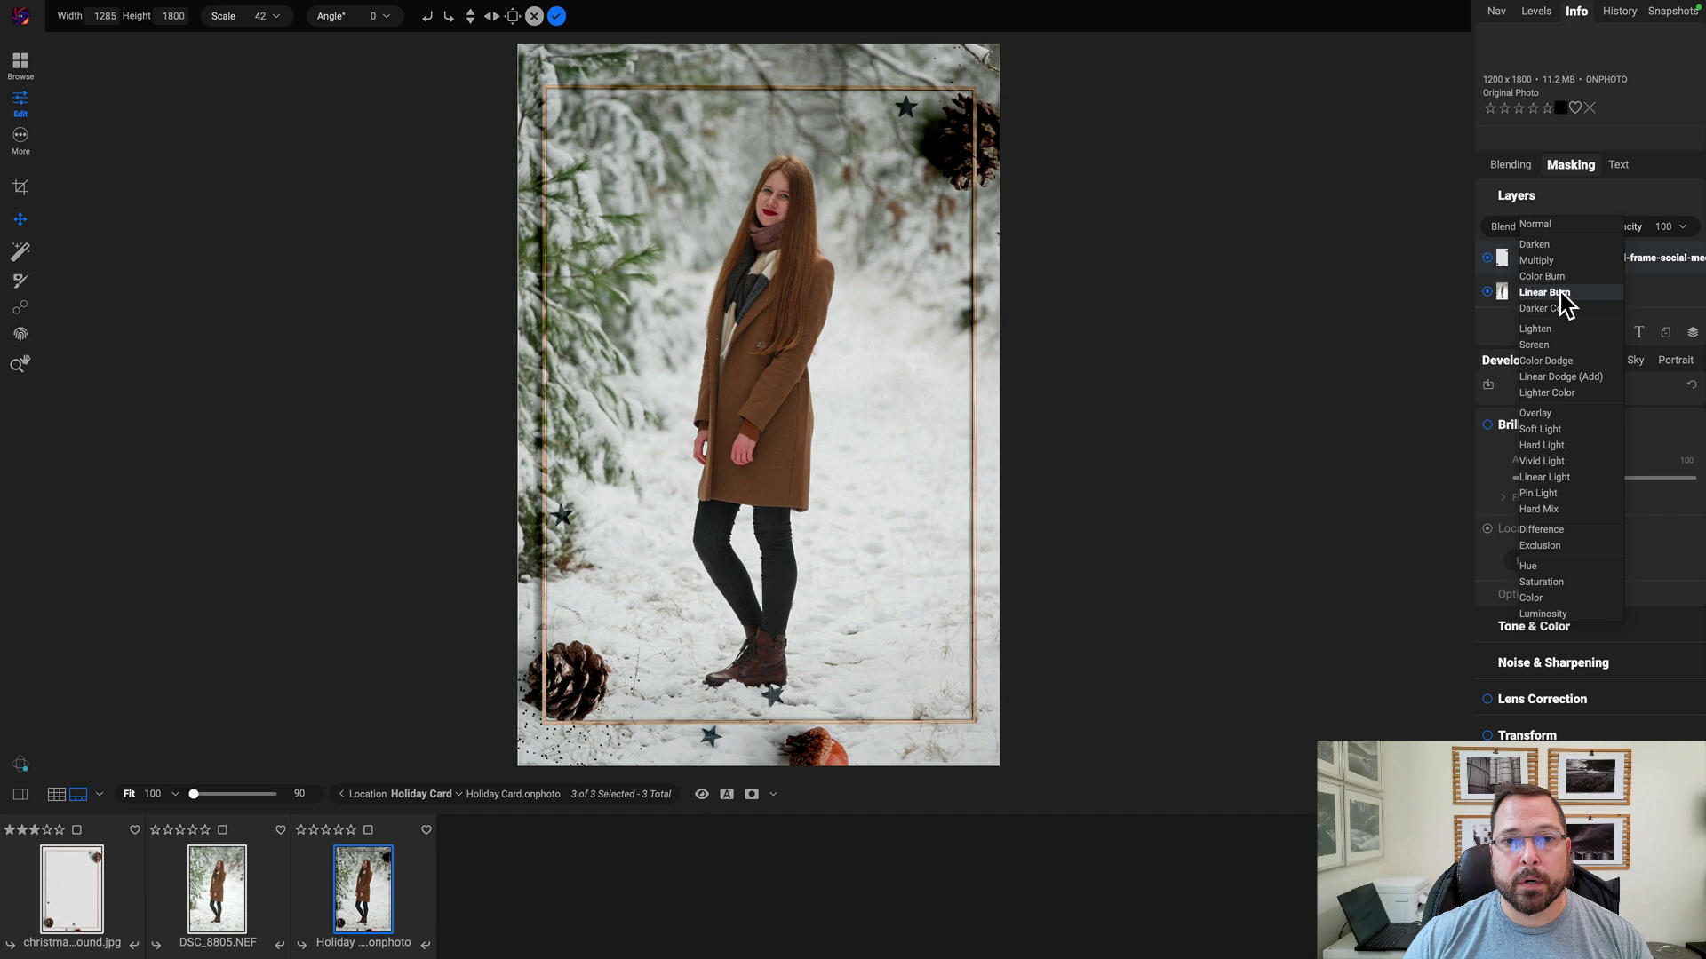
left_click(1561, 293)
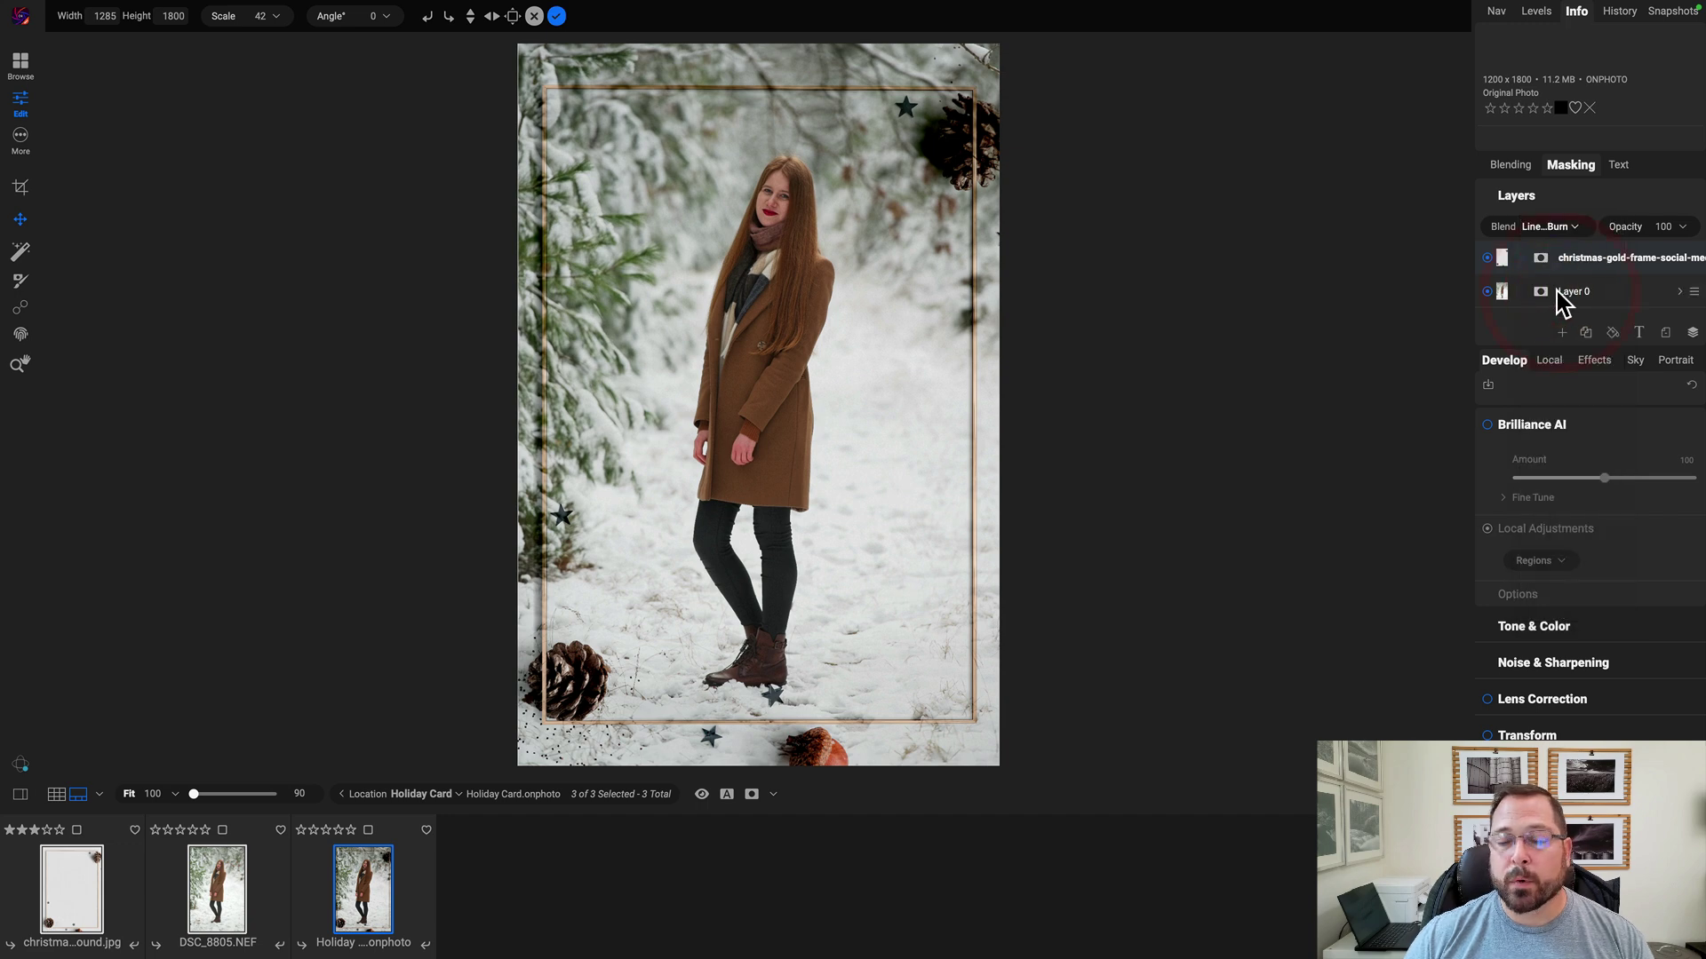
Step: Add a text layer reading 'Merry', '&', 'Bright' on three separate lines
left_click(1639, 330)
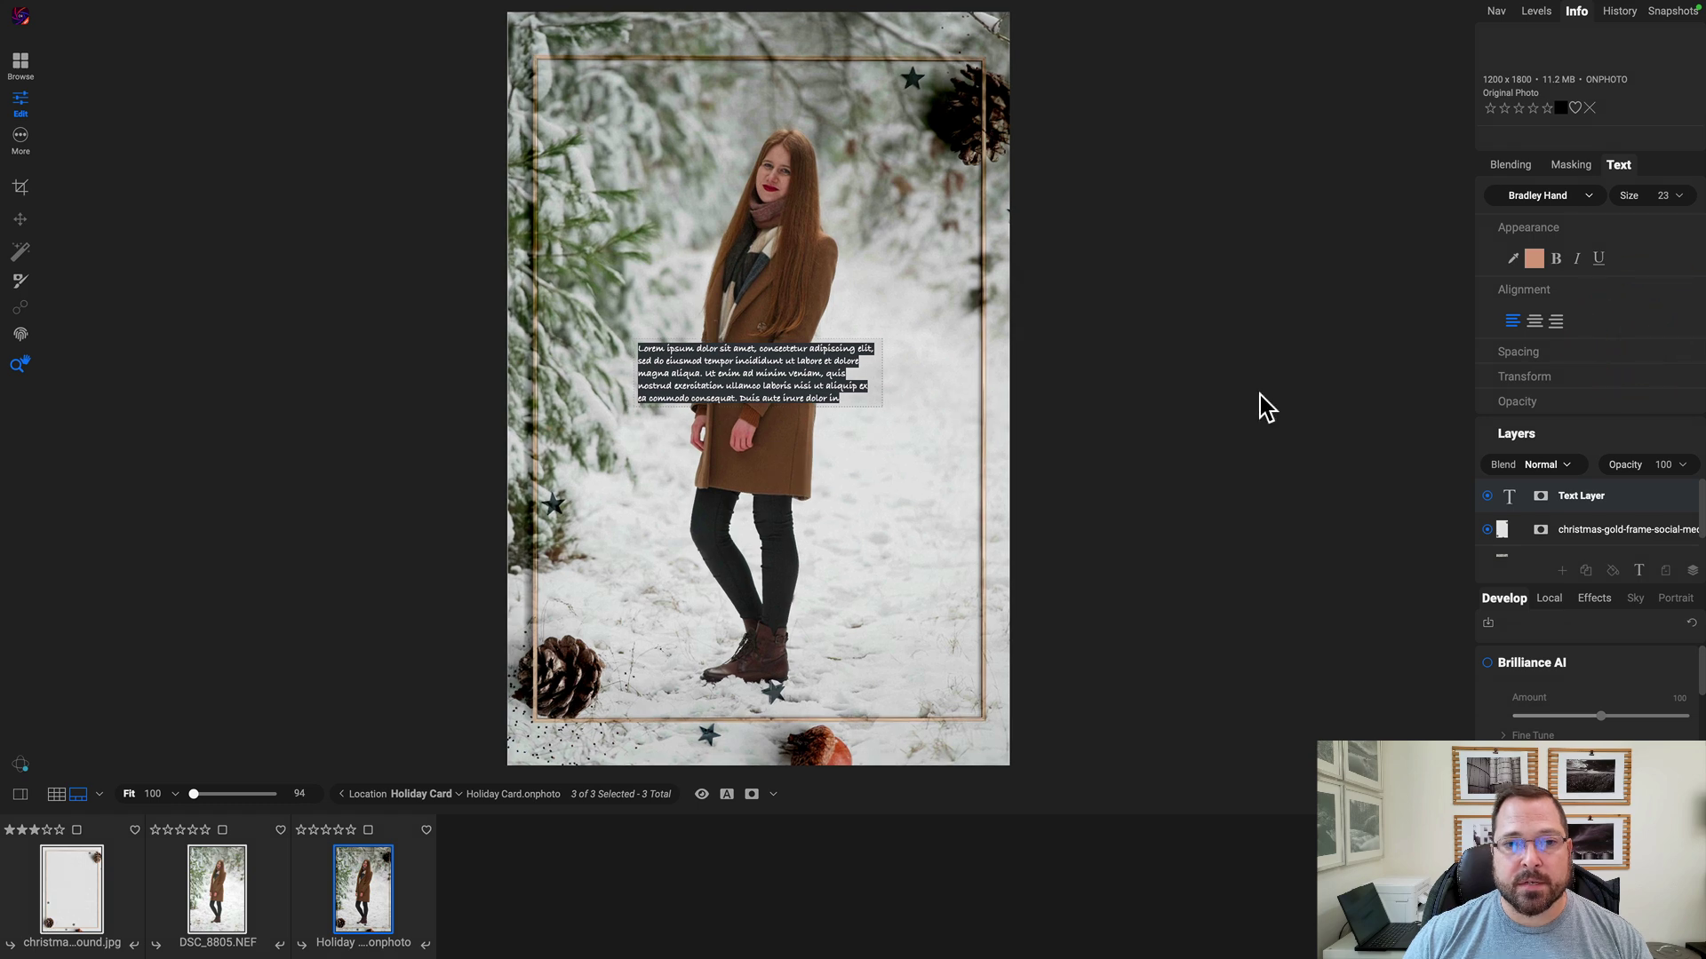
type("ME")
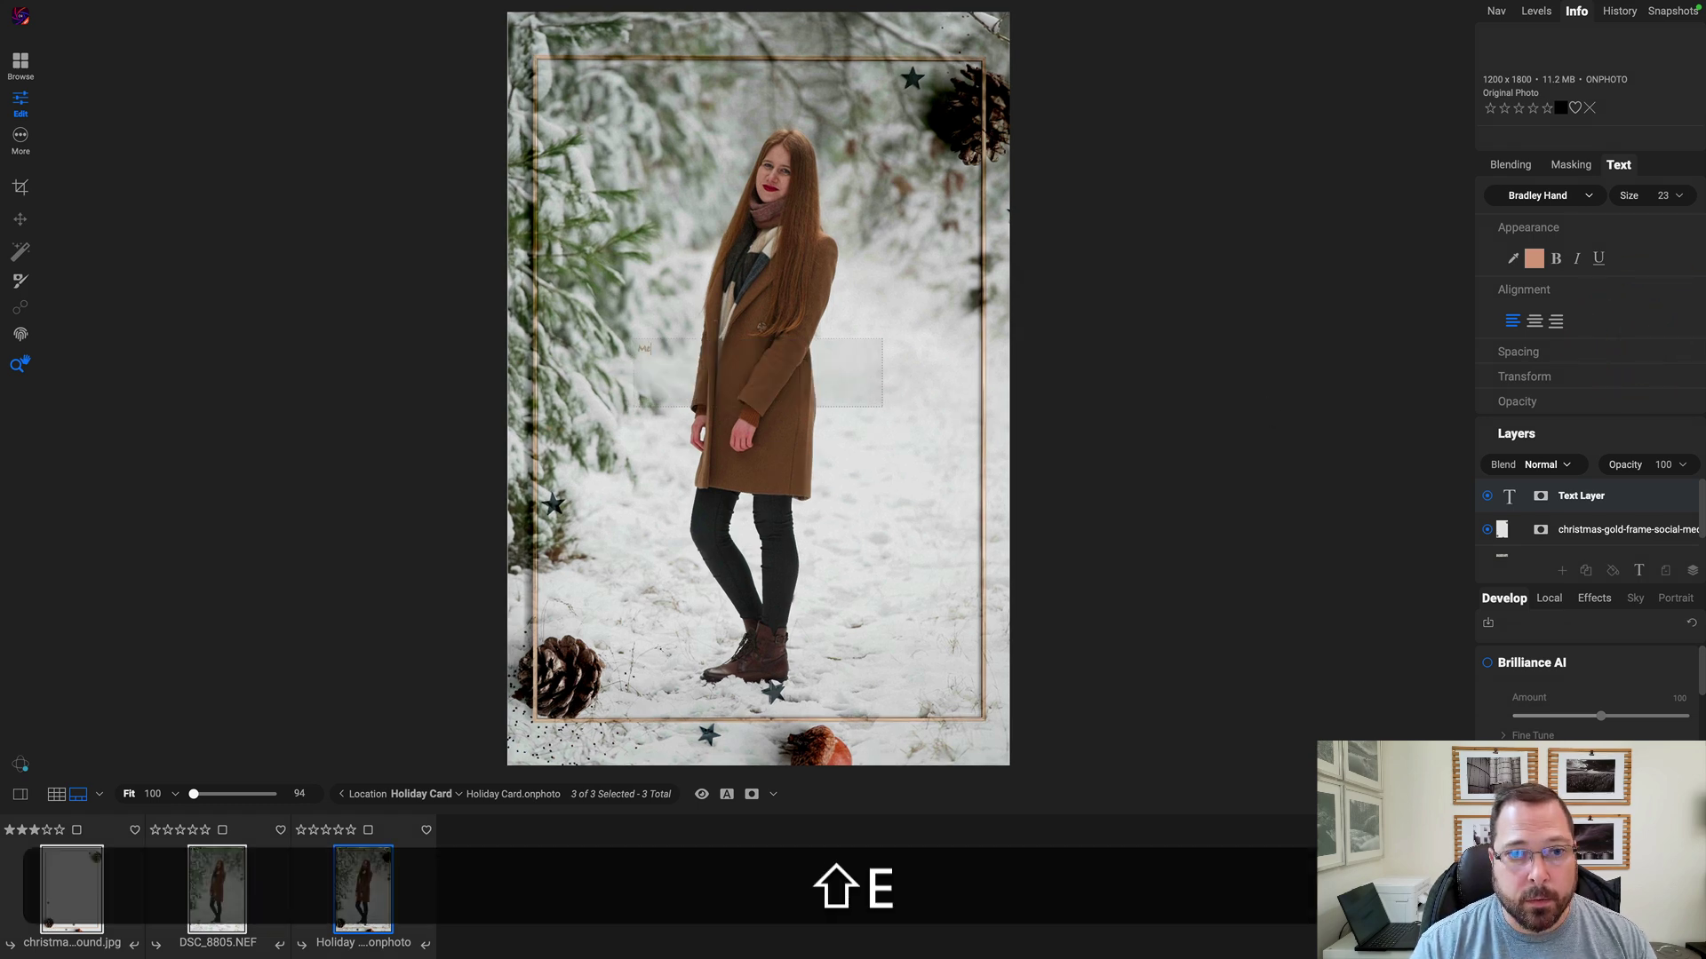
type("rry")
key("shift+Return")
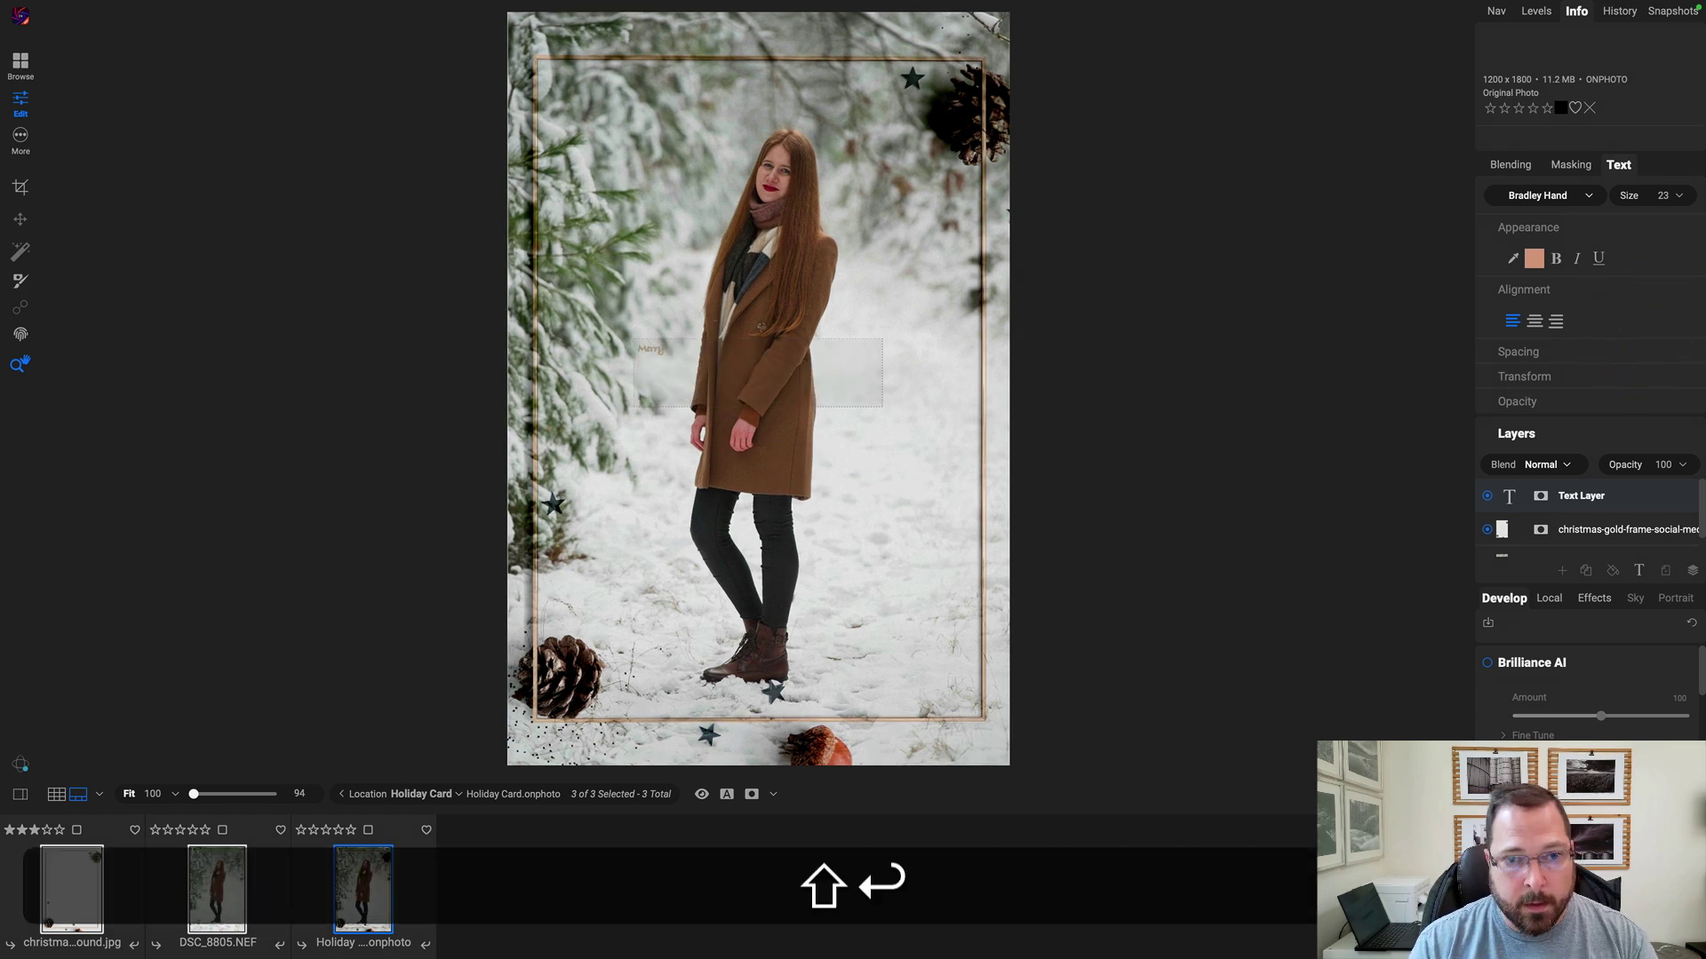
type("& Bright")
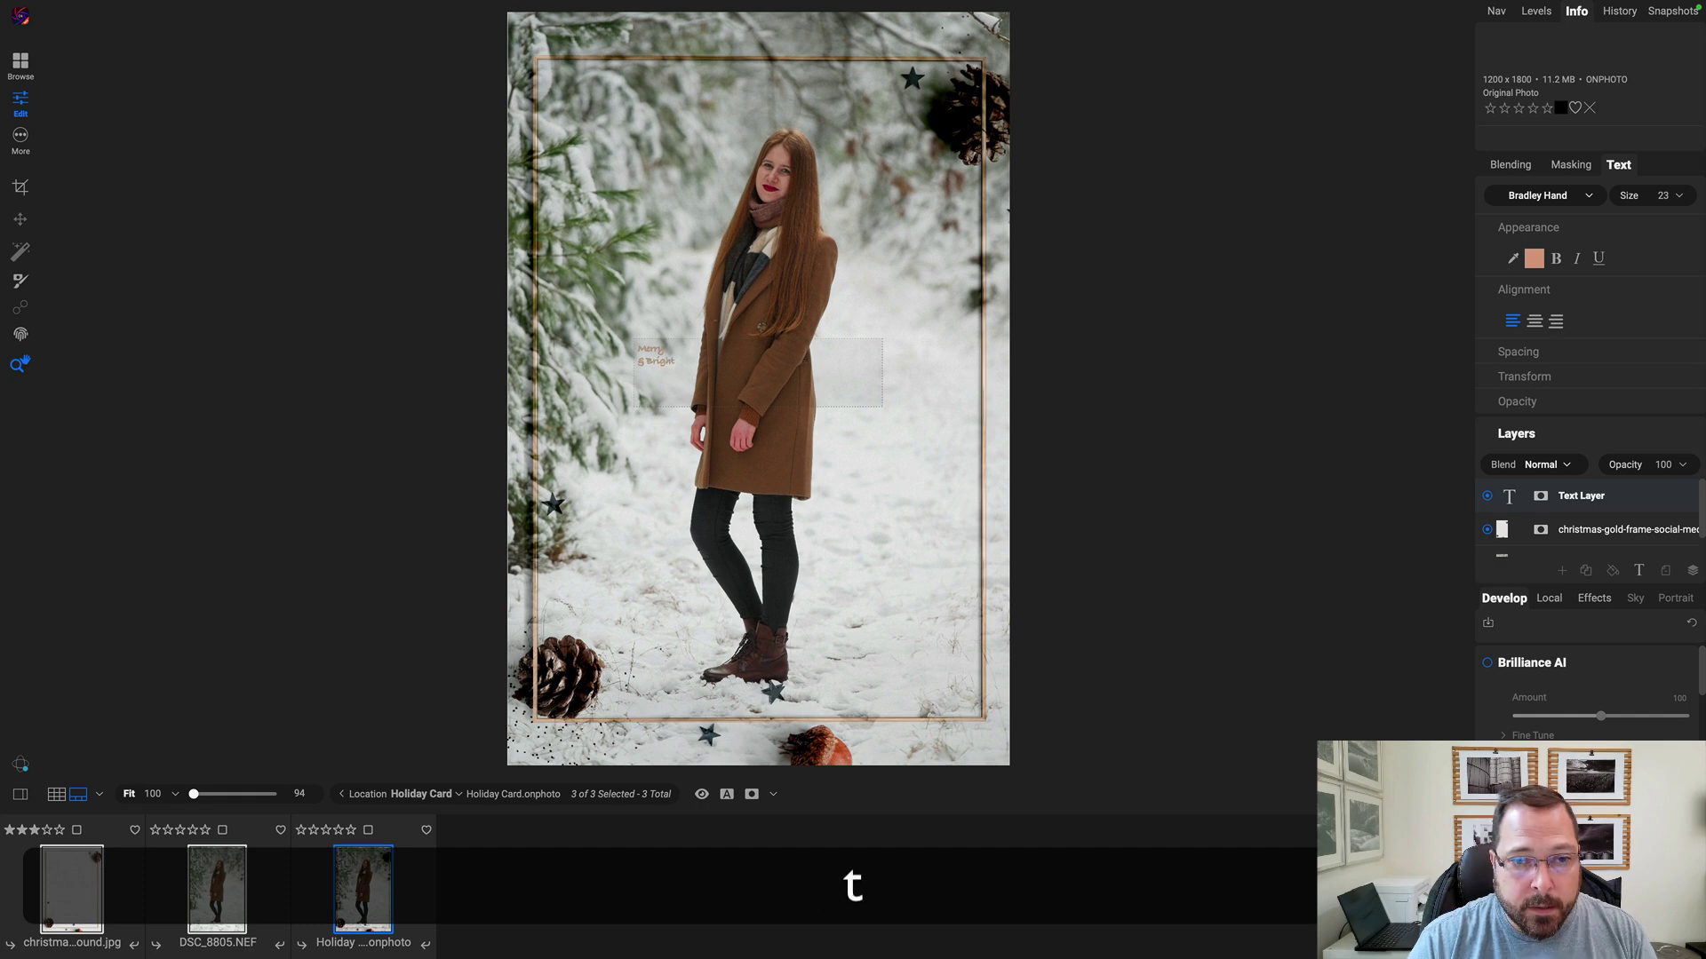
key("Left")
key("Return")
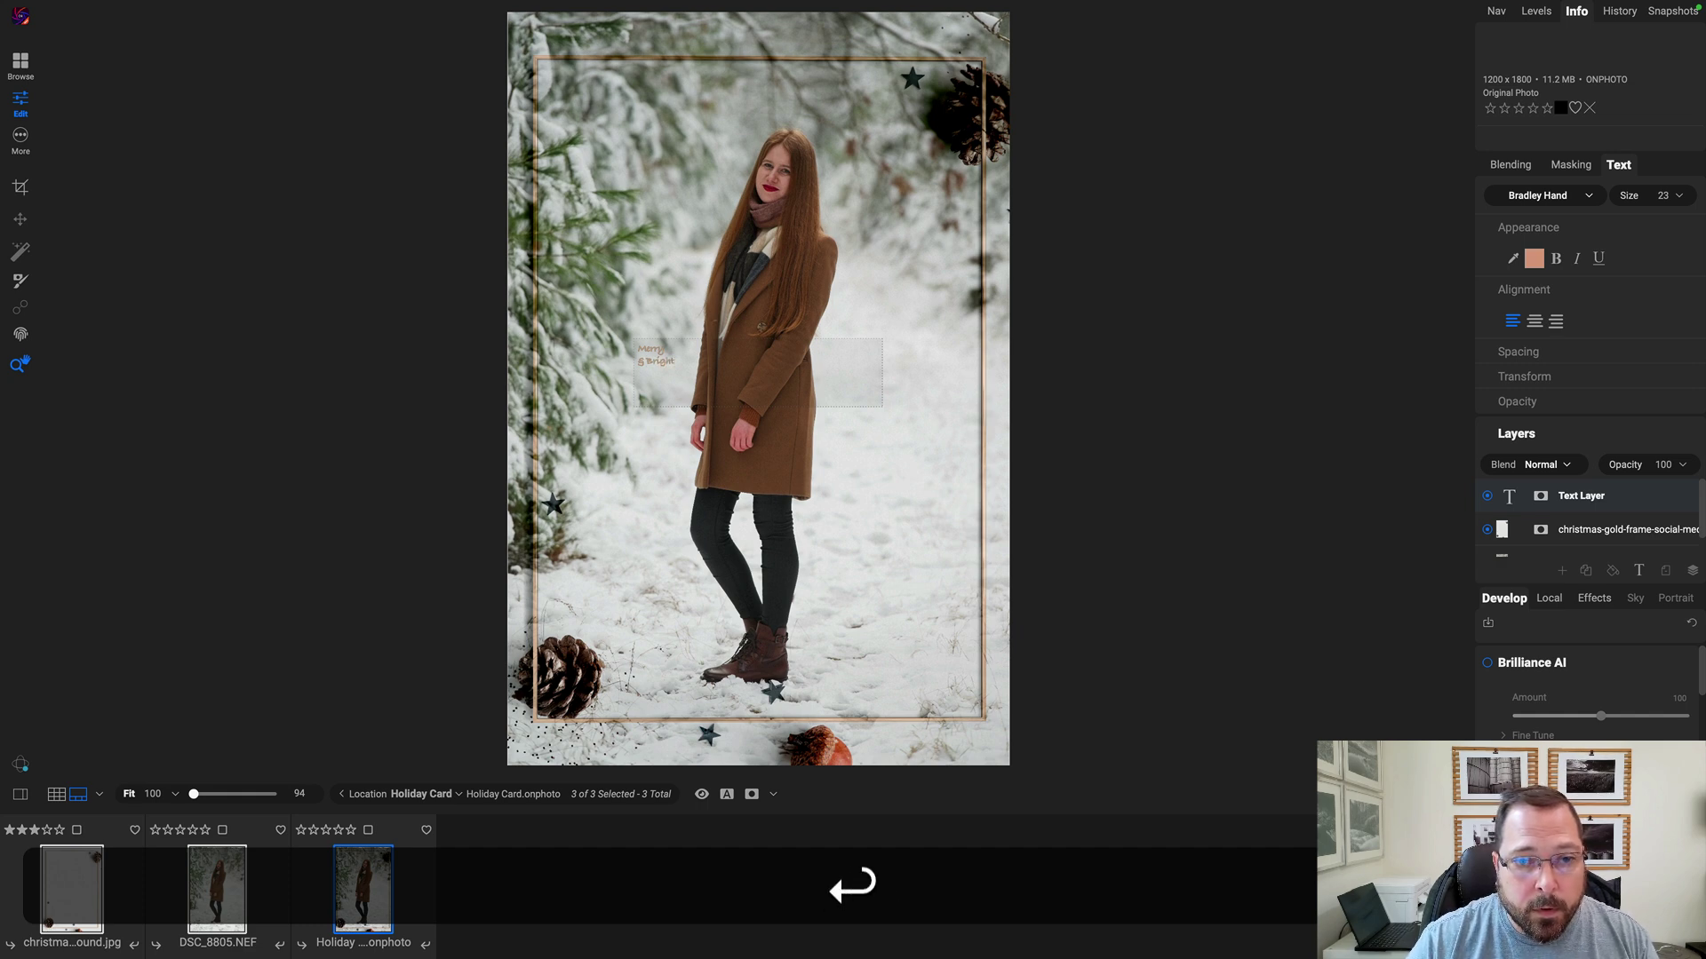
key("super+Return")
key("super+a")
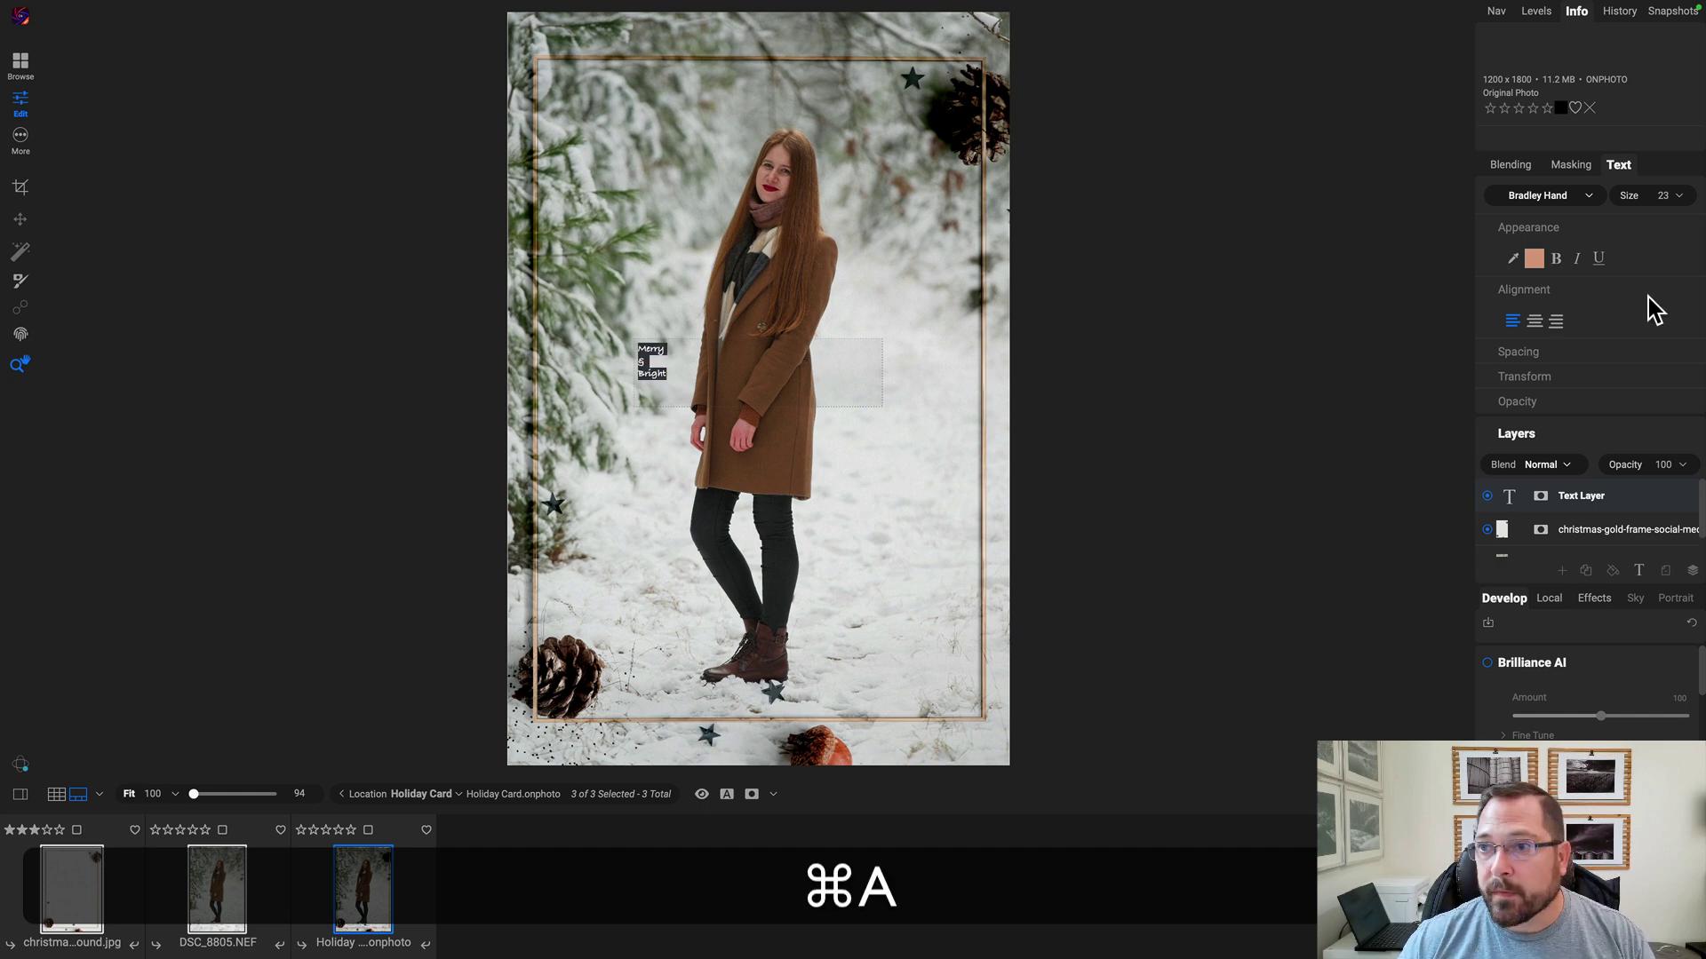
Step: Size the greeting to 124, enlarge its box, place it lower right, and centre-align it
left_click_drag(1631, 203, 1654, 203)
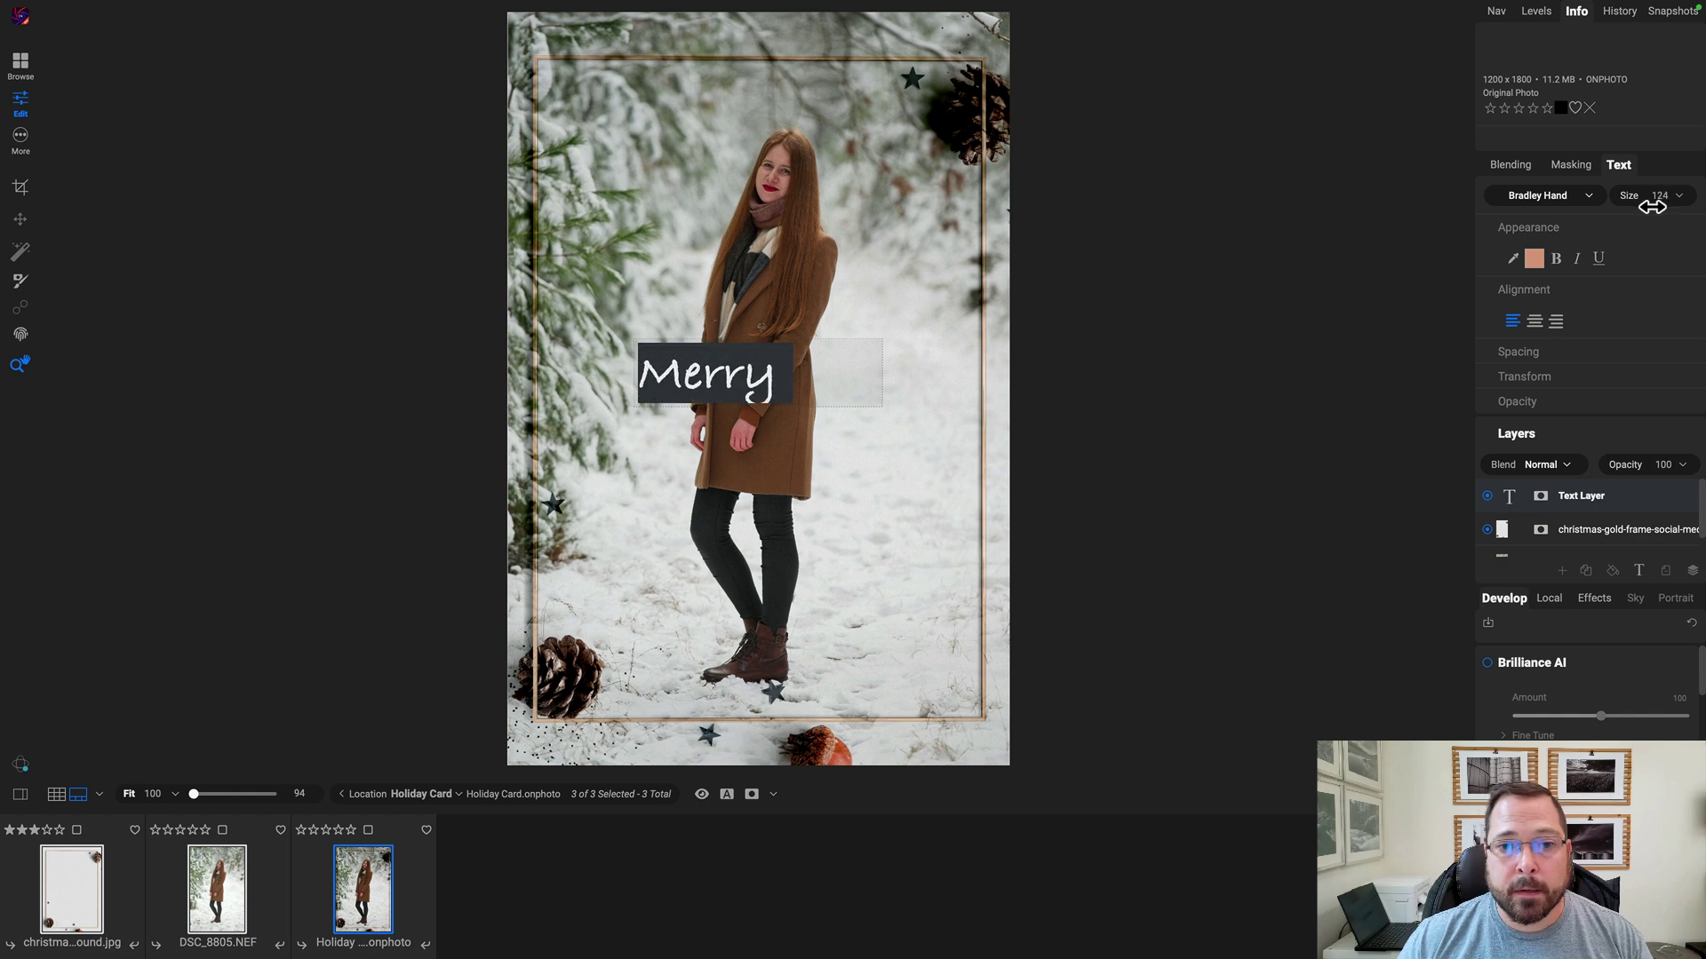
left_click(865, 391)
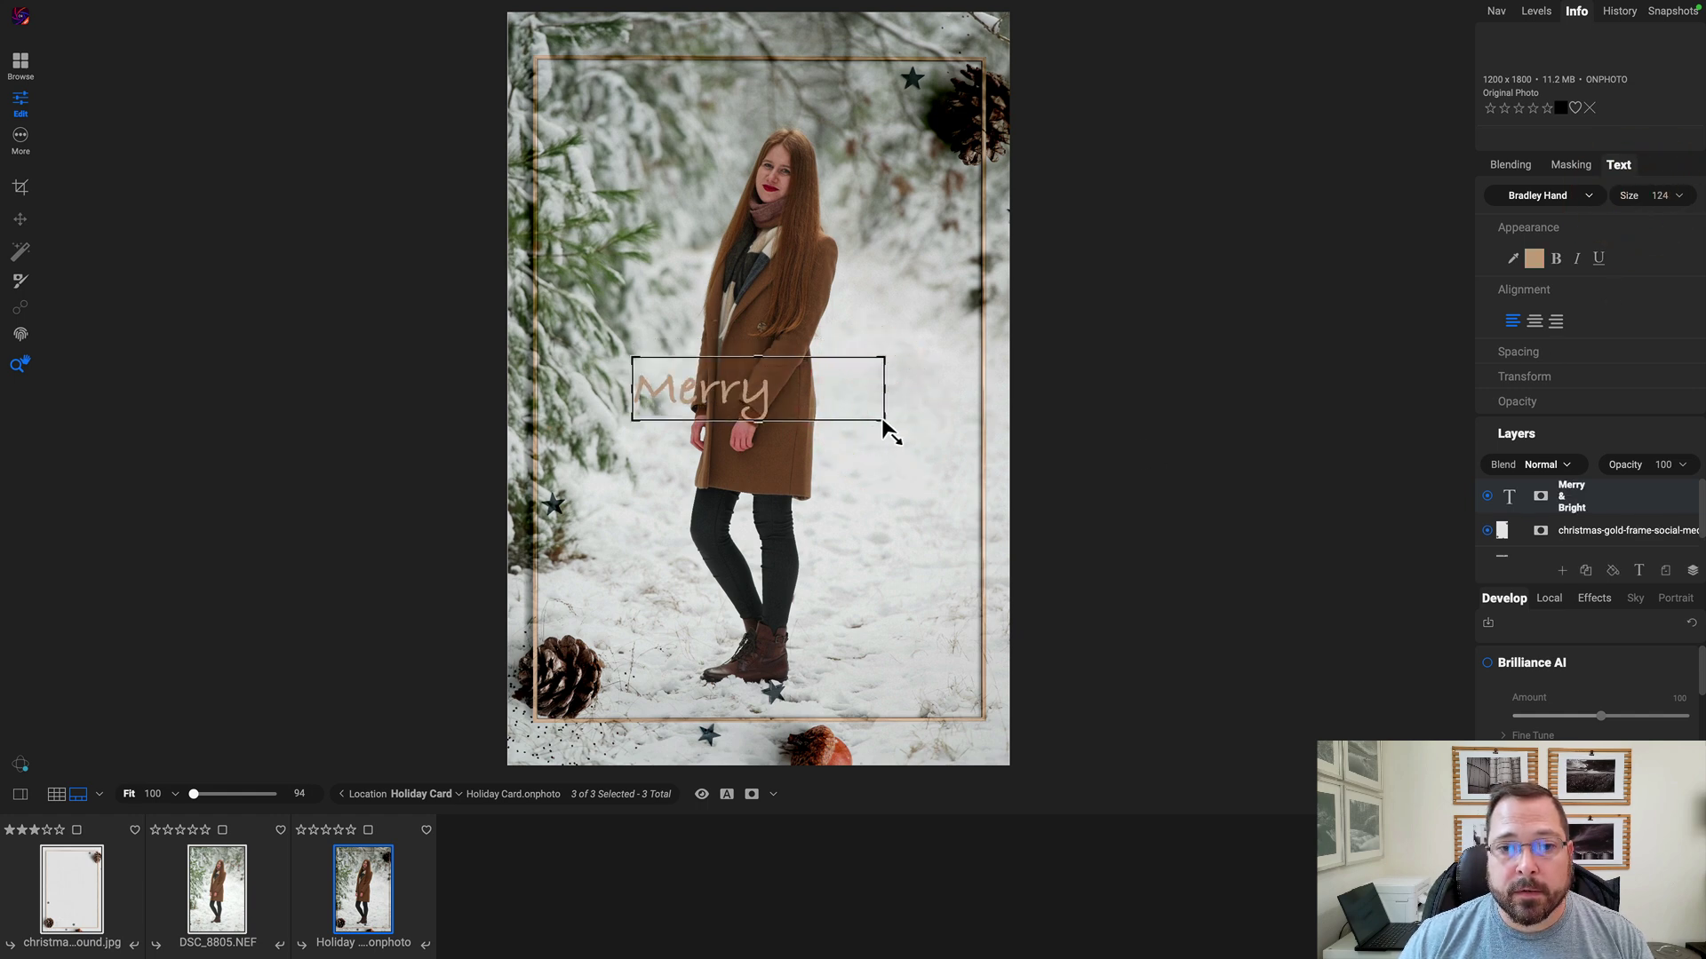
left_click_drag(881, 417, 833, 558)
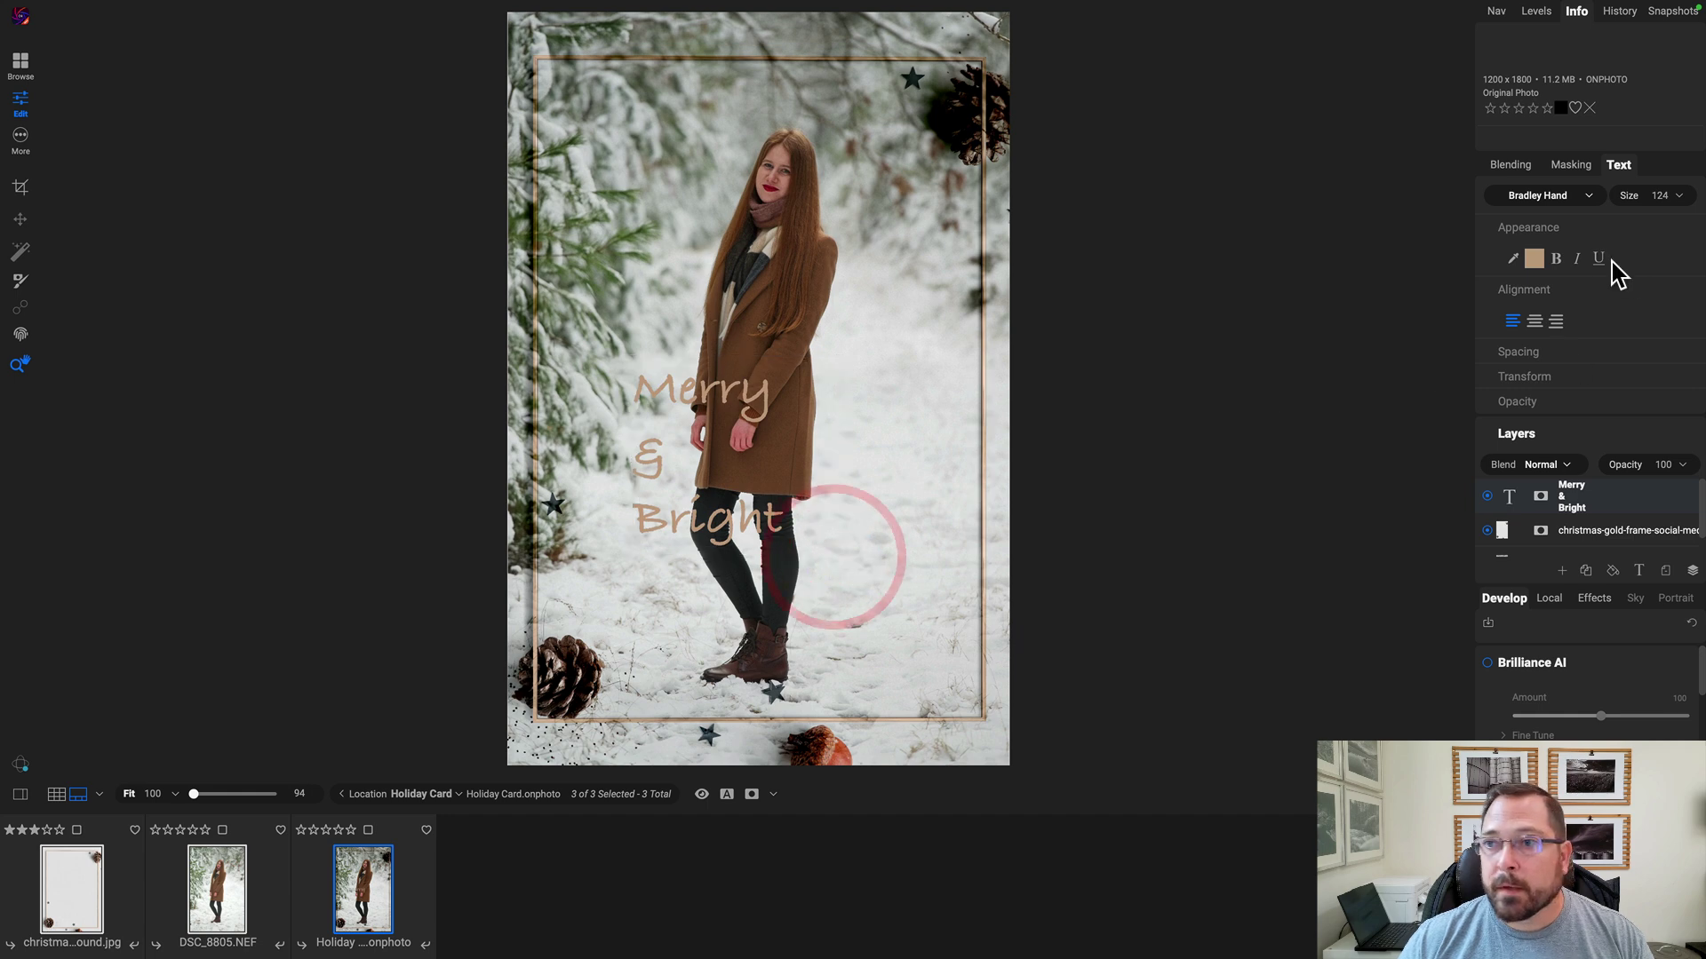
left_click_drag(722, 395, 898, 548)
left_click(1534, 321)
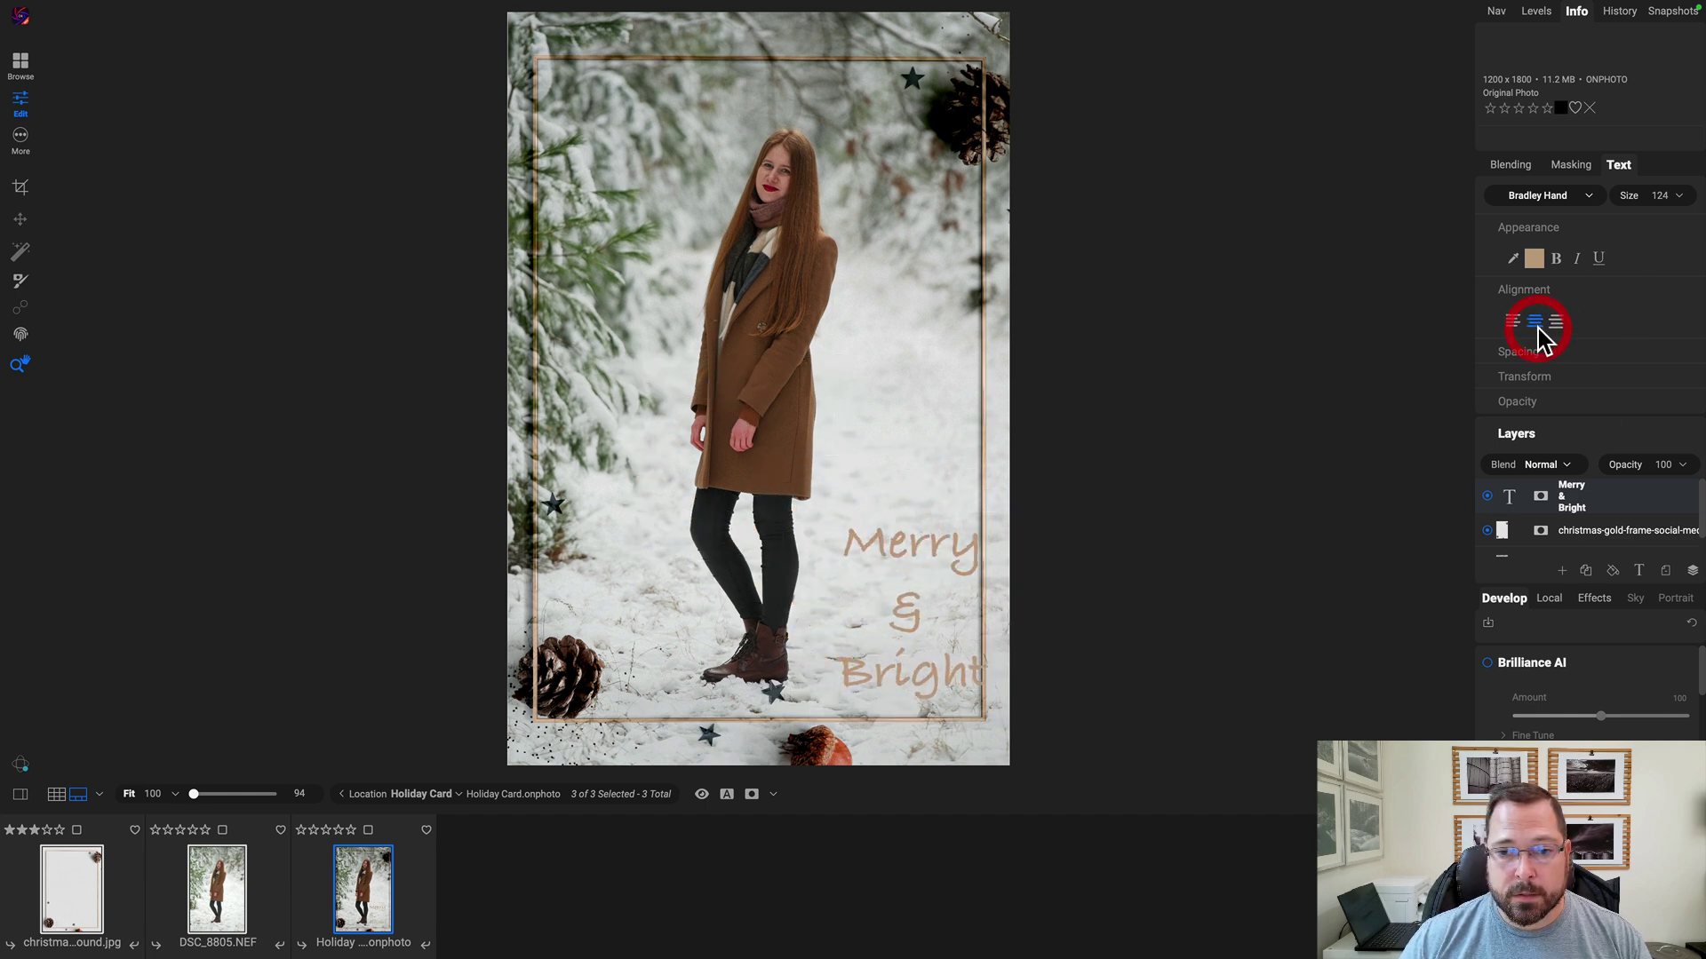
left_click(1556, 320)
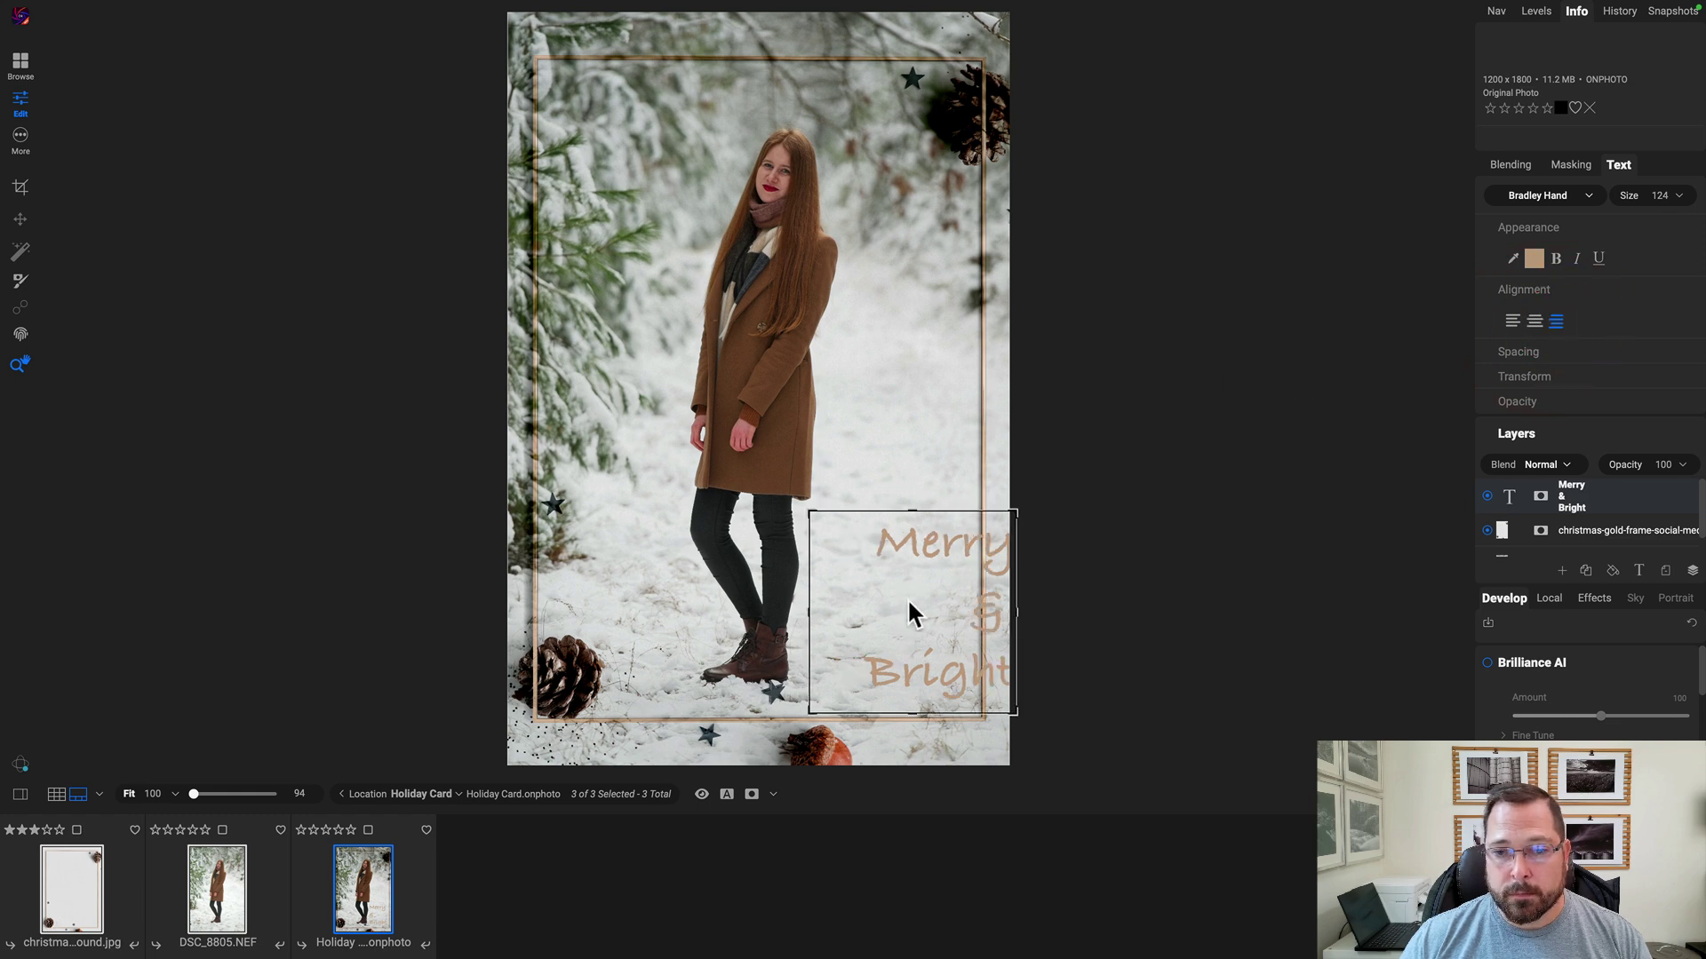
left_click_drag(910, 609, 928, 558)
left_click(1534, 320)
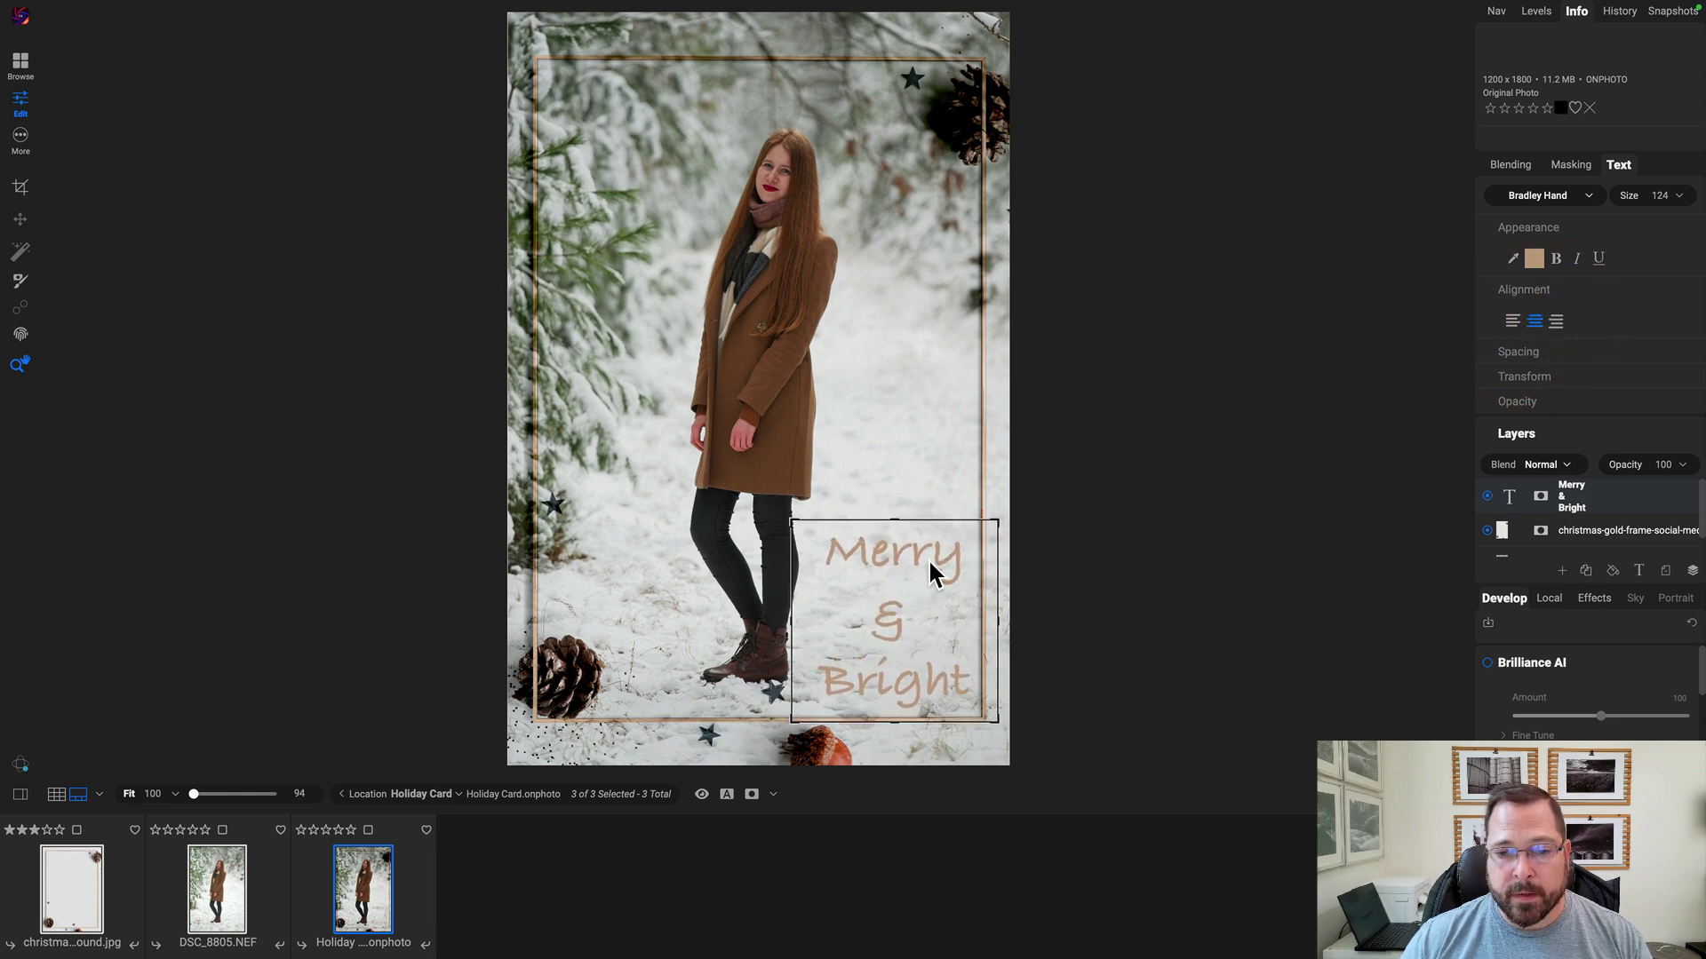
Step: Colour the greeting red-brown by sampling the woman's hair with the eyedropper
left_click(933, 559)
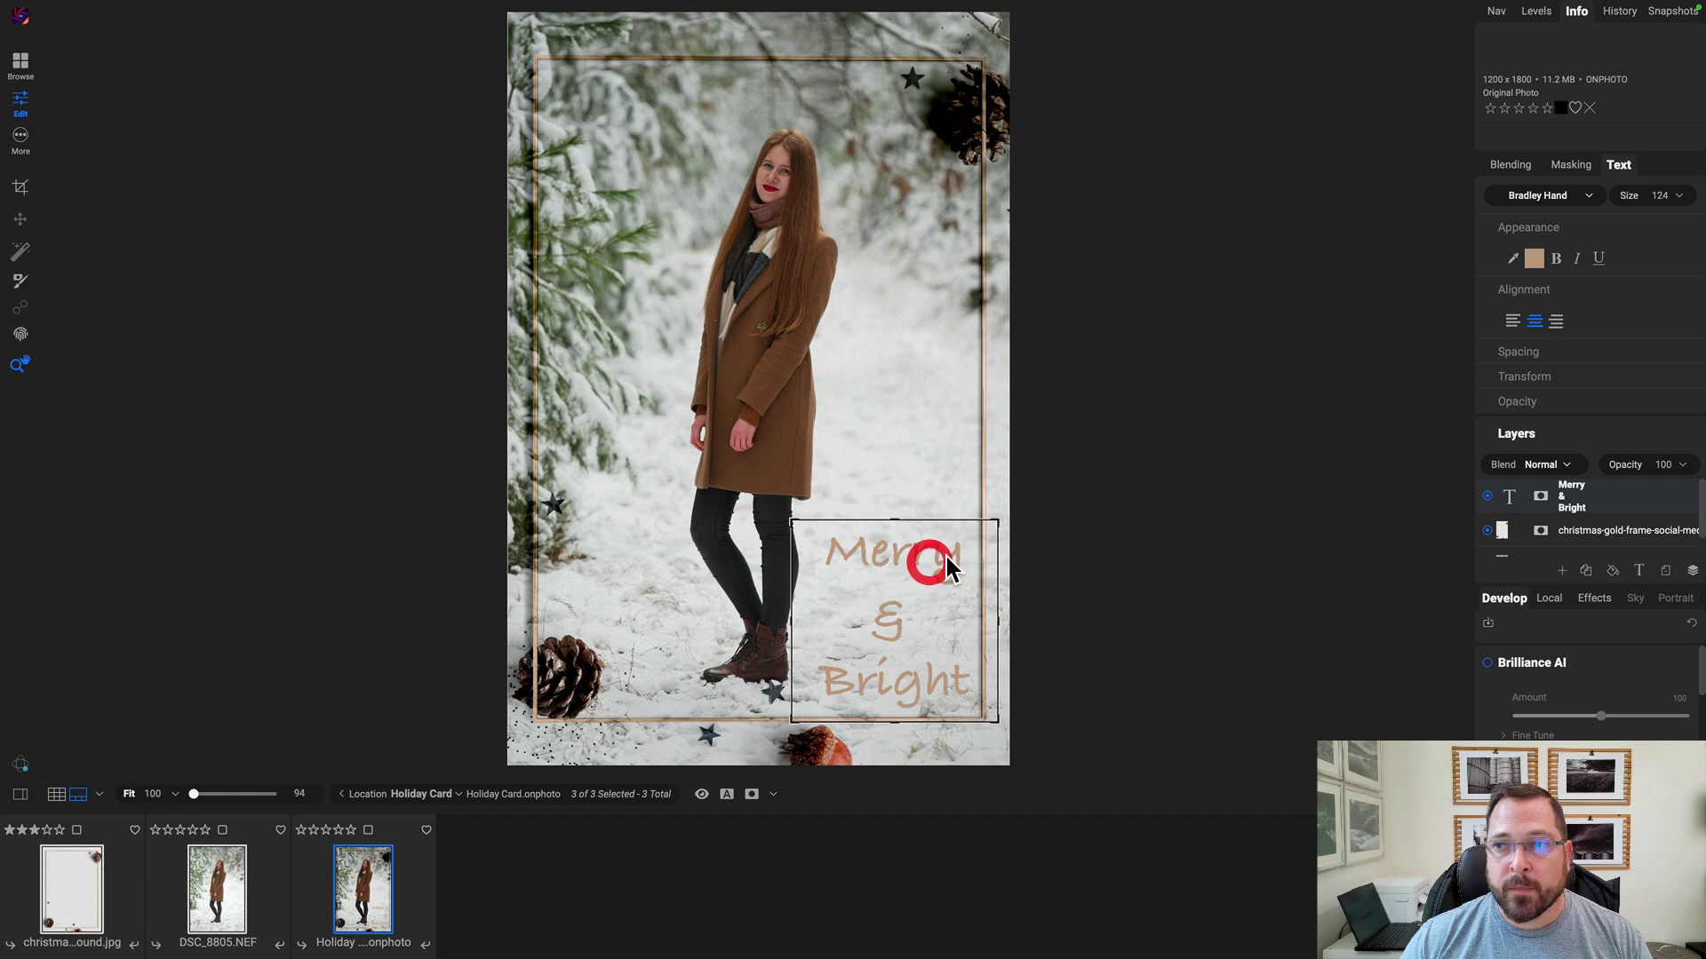
left_click(1515, 257)
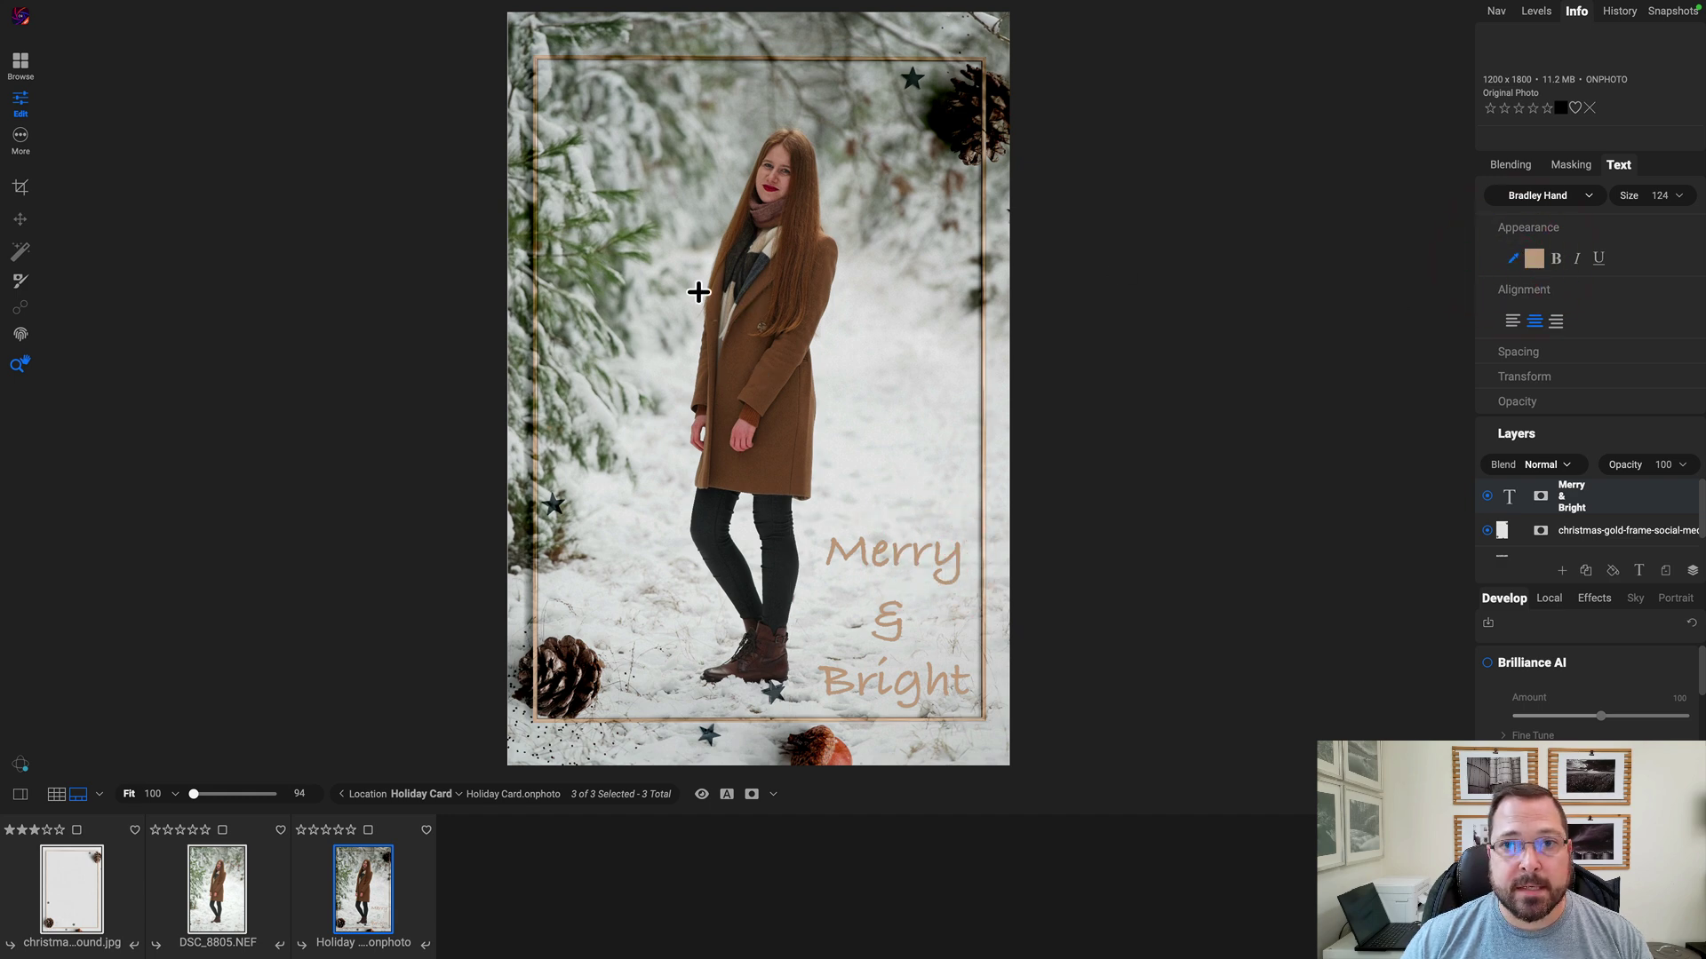
left_click(521, 232)
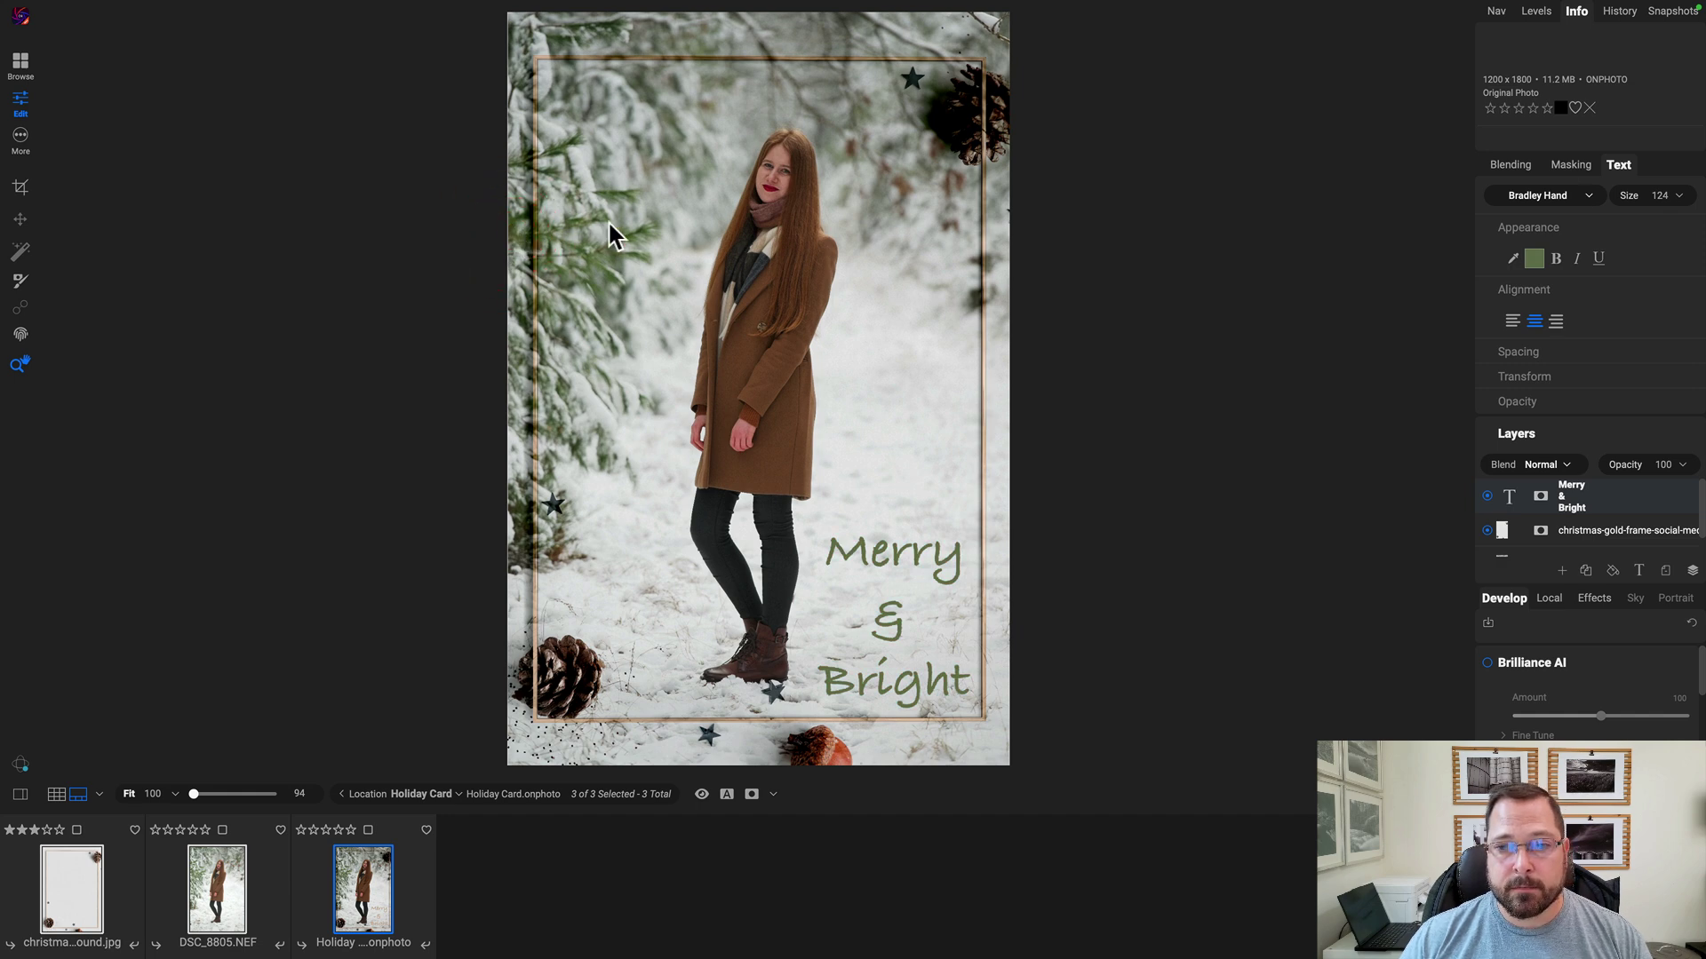
left_click(1513, 257)
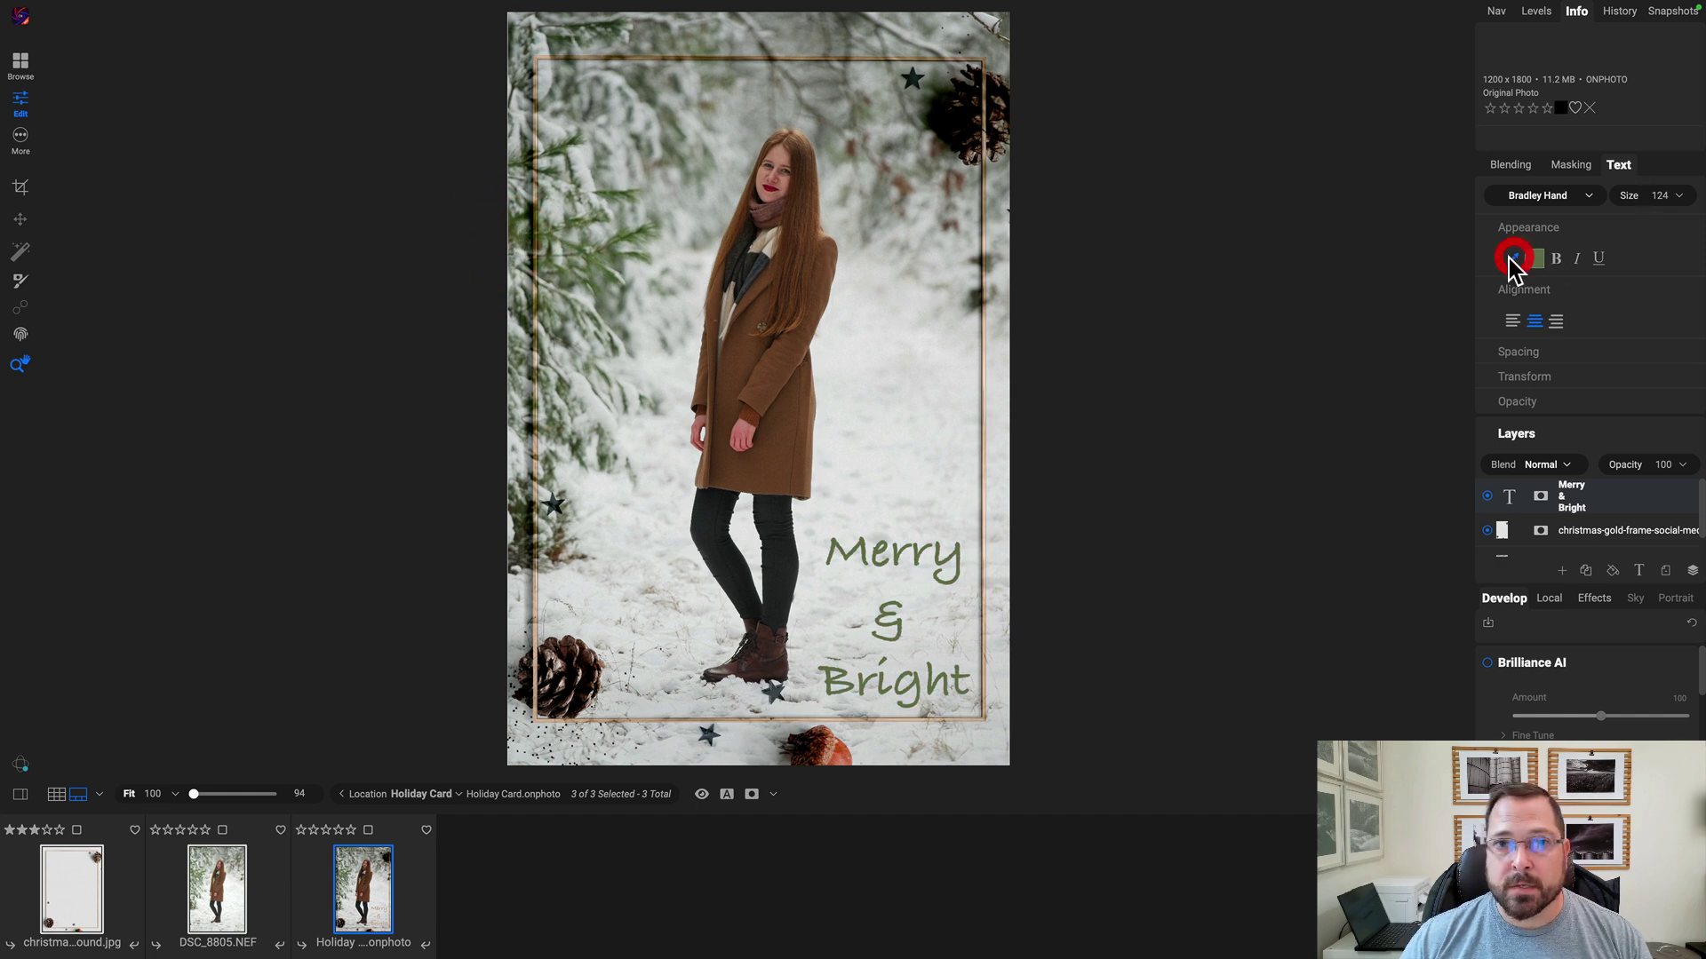
left_click(787, 140)
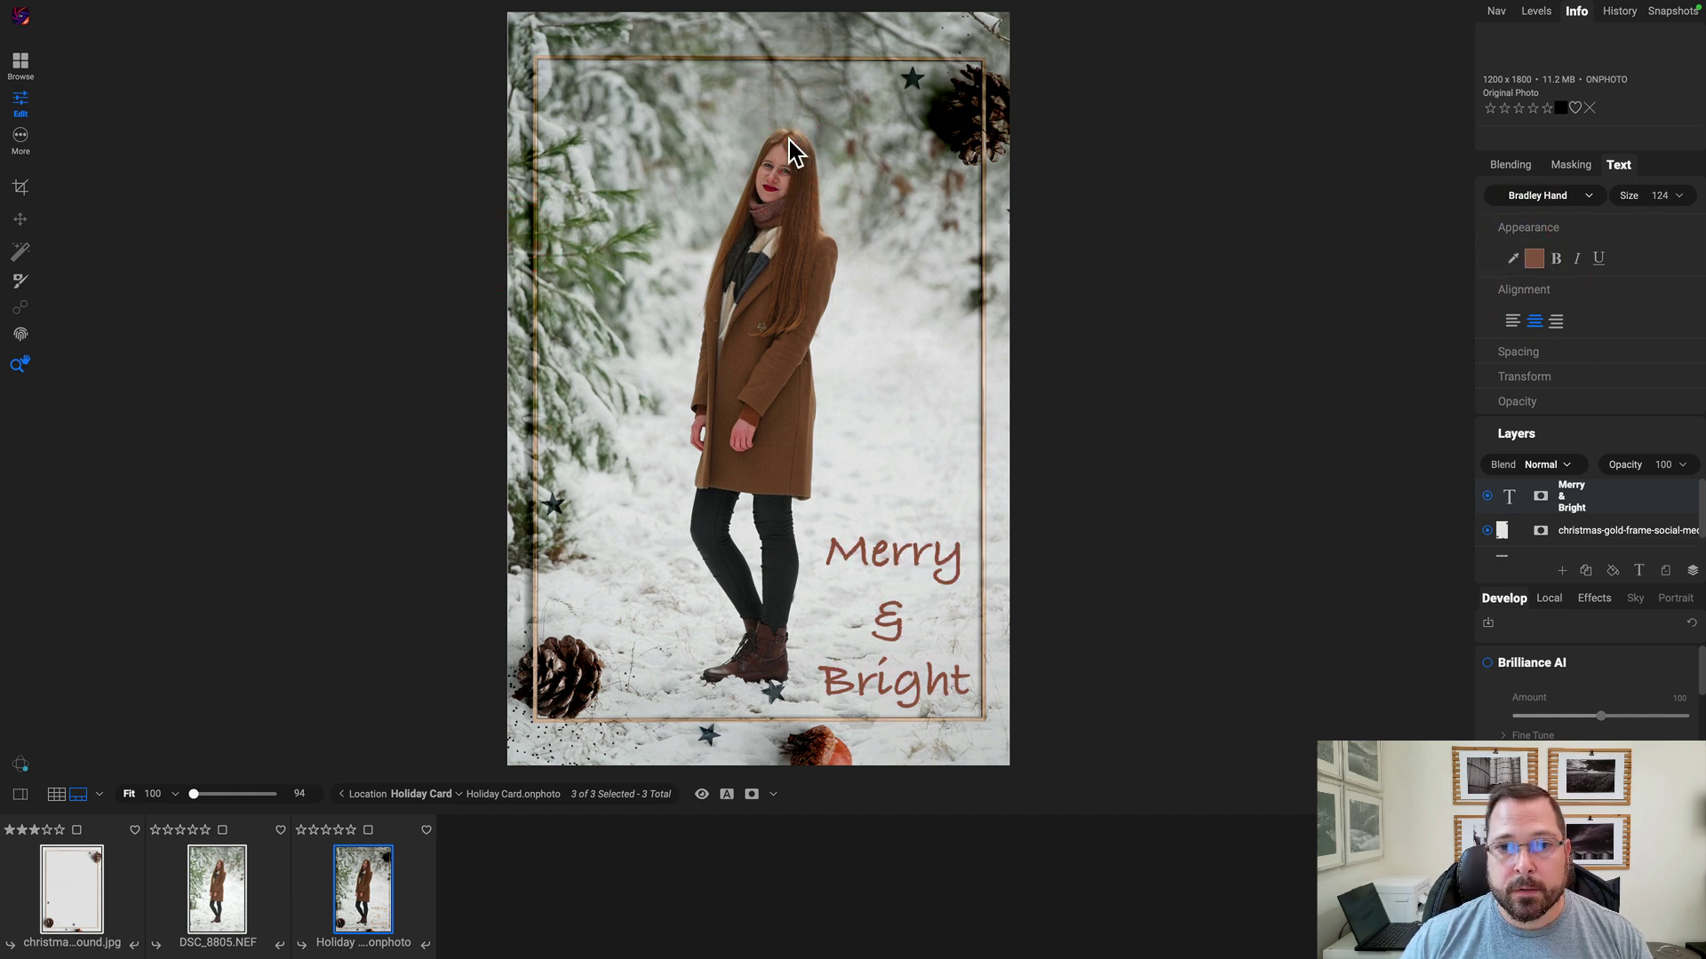
left_click(1513, 259)
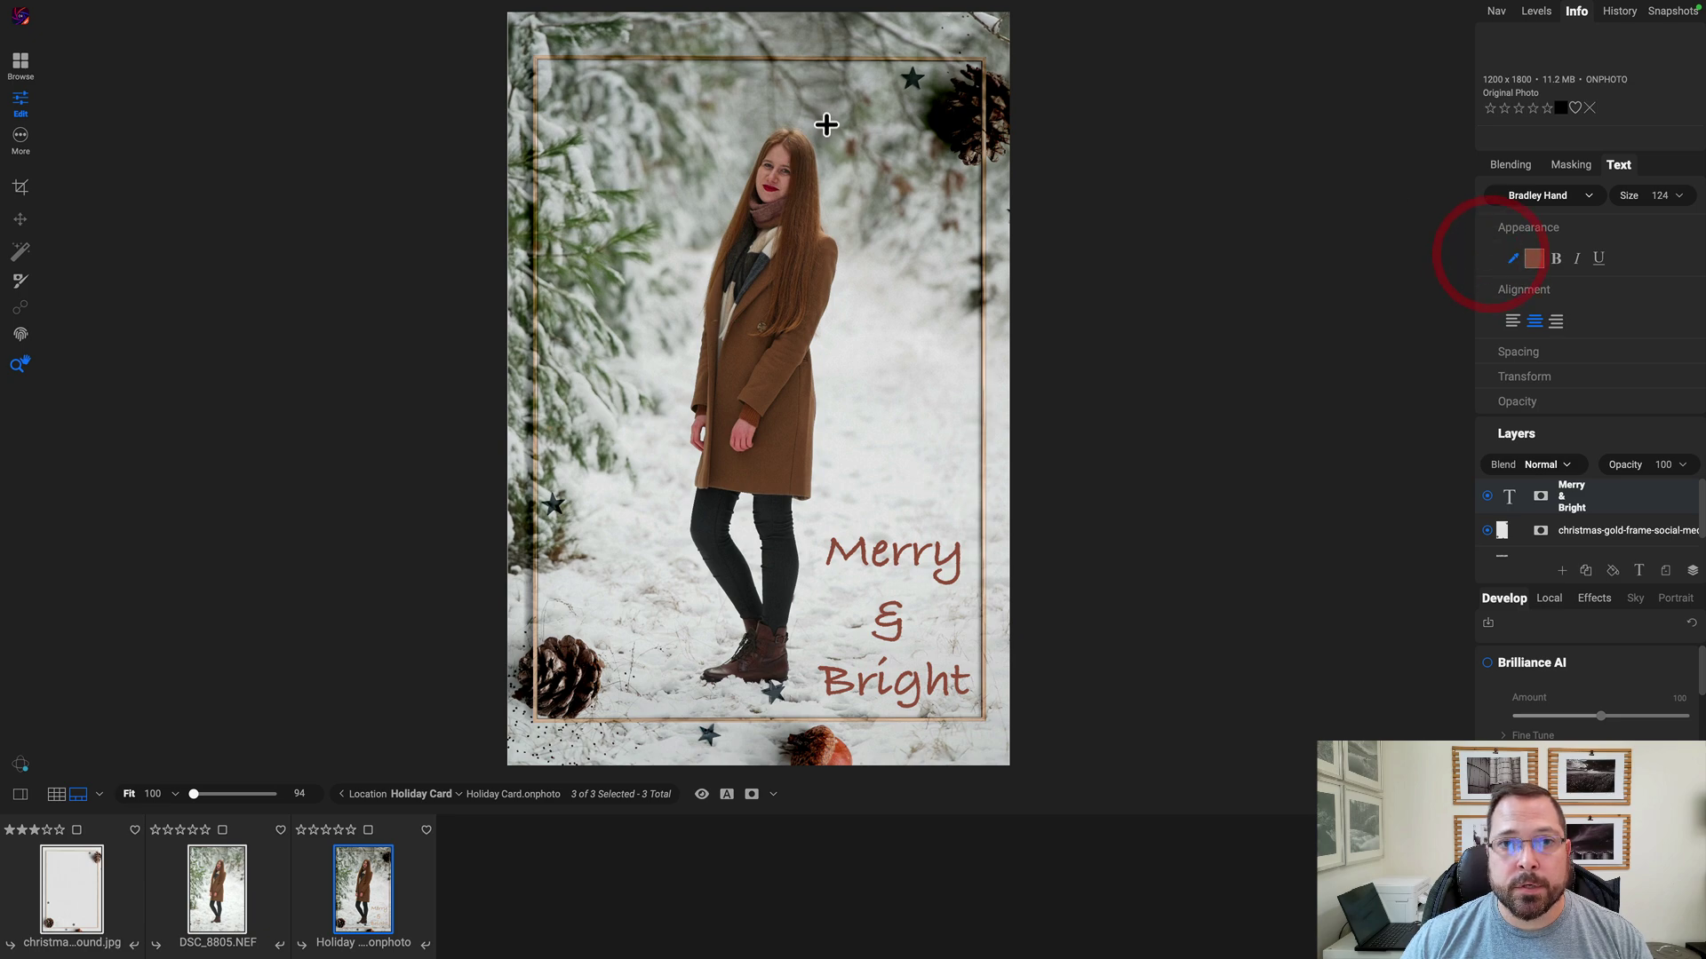